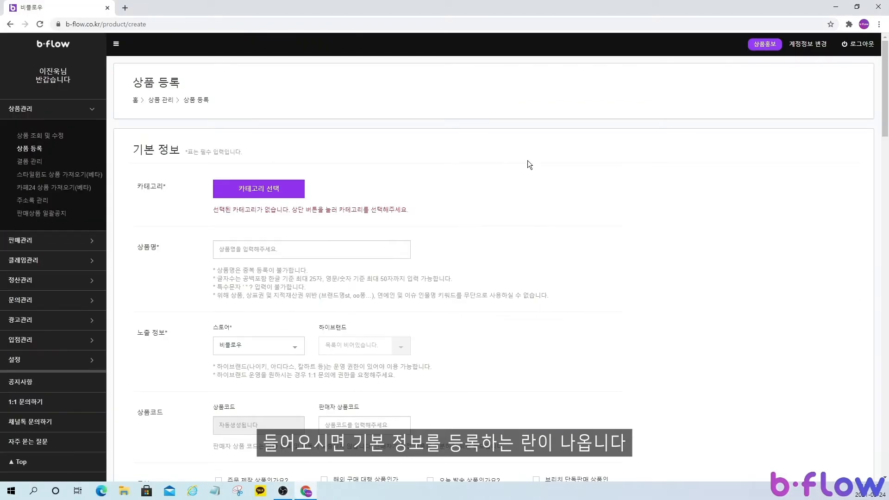
Set the product category to 여성 > 의류 > 셔츠/블라우스 > 블라우스 and save it
scroll(348, 188, down, 2)
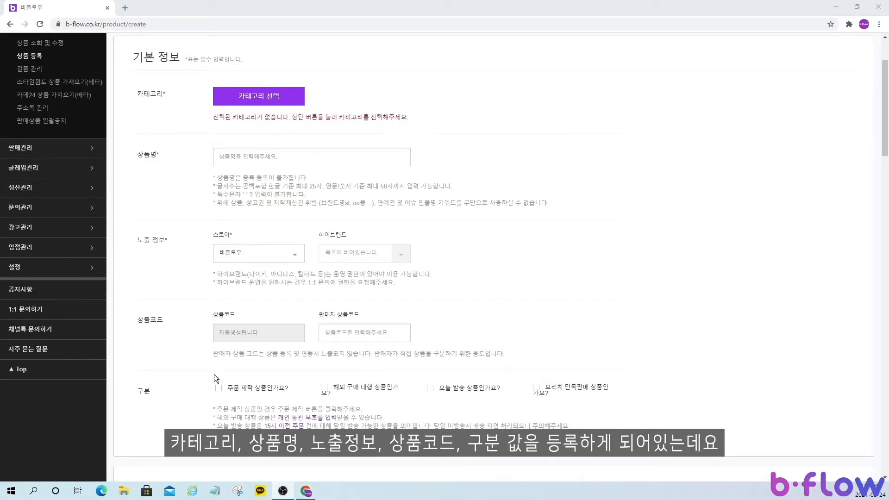
scroll(604, 279, up, 1)
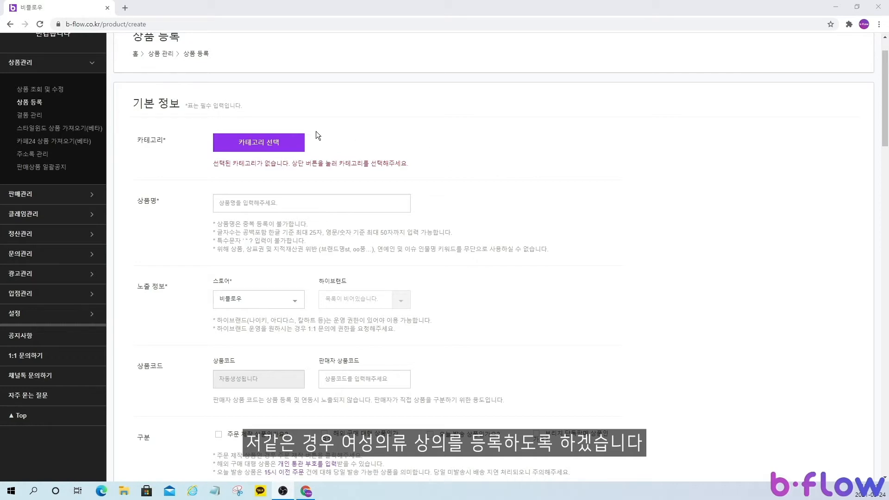
click(276, 140)
click(278, 179)
click(287, 197)
click(402, 180)
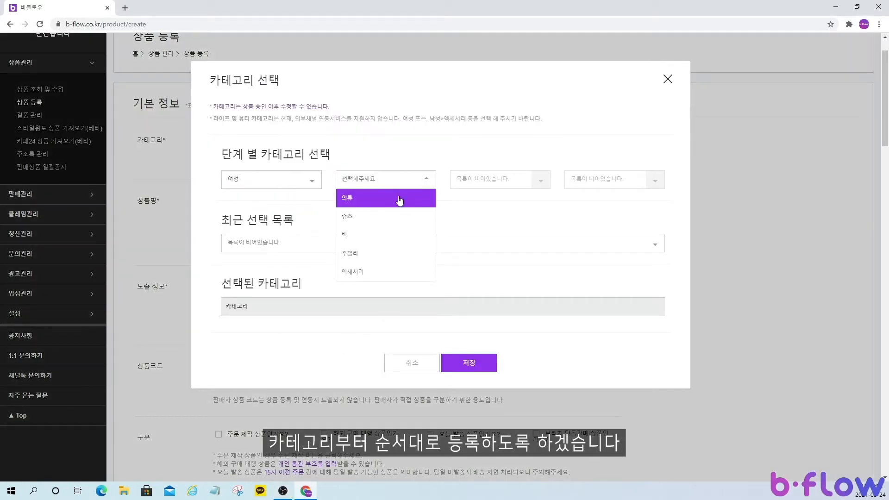
click(400, 200)
click(493, 182)
click(482, 216)
click(614, 182)
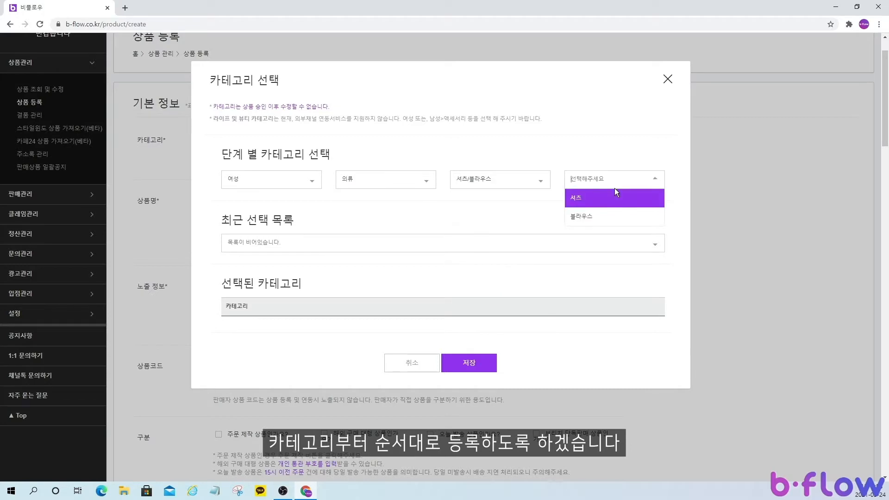
click(601, 216)
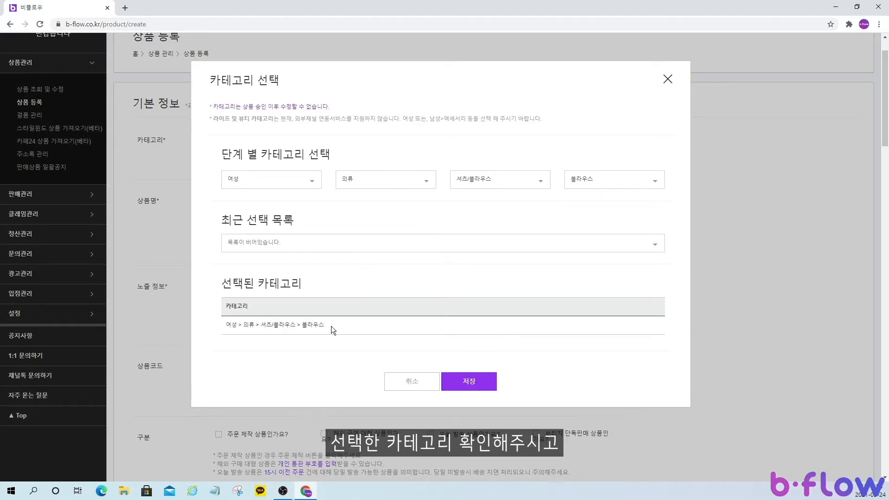
click(485, 383)
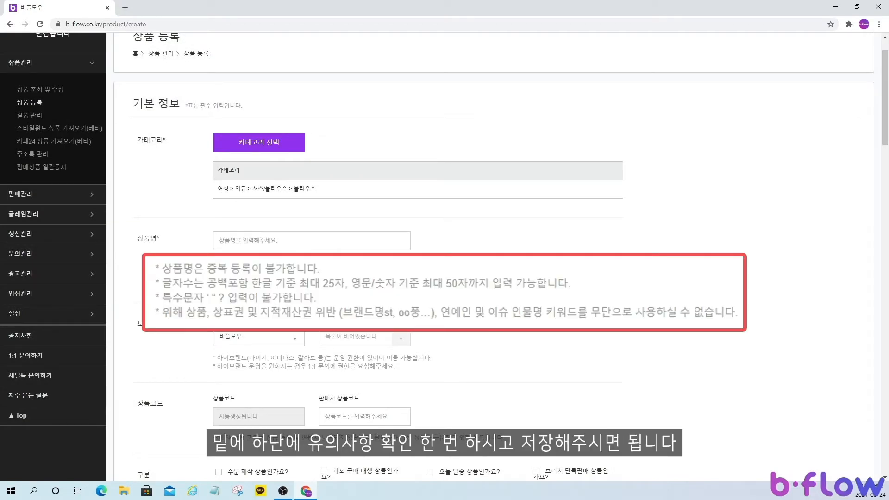
Enter "셔링 블라우스 3col" as the product name
click(290, 243)
text(셔링 블라우스 3col)
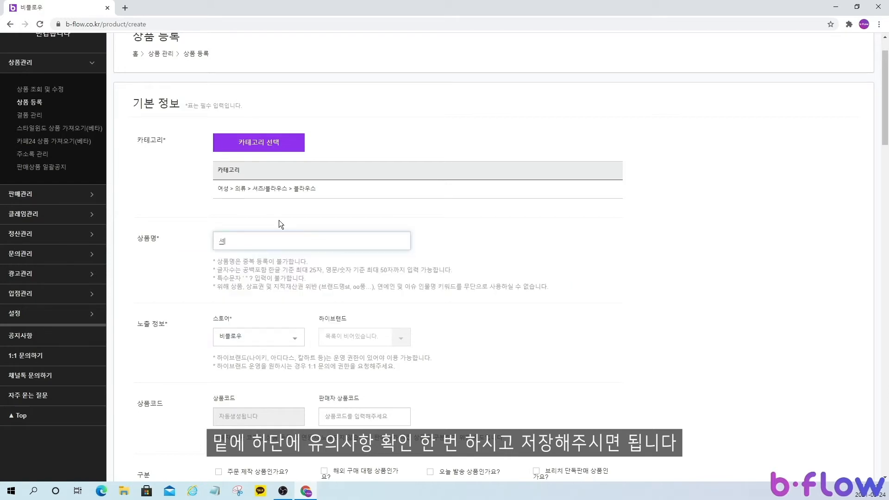
Set the regular selling price to 20000 won with a 10% discount in the price information
scroll(278, 221, down, 3)
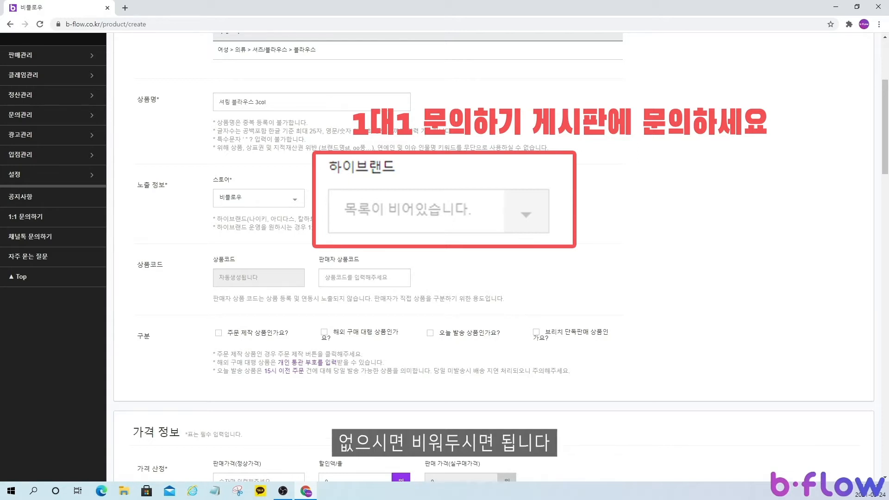
scroll(430, 213, down, 1)
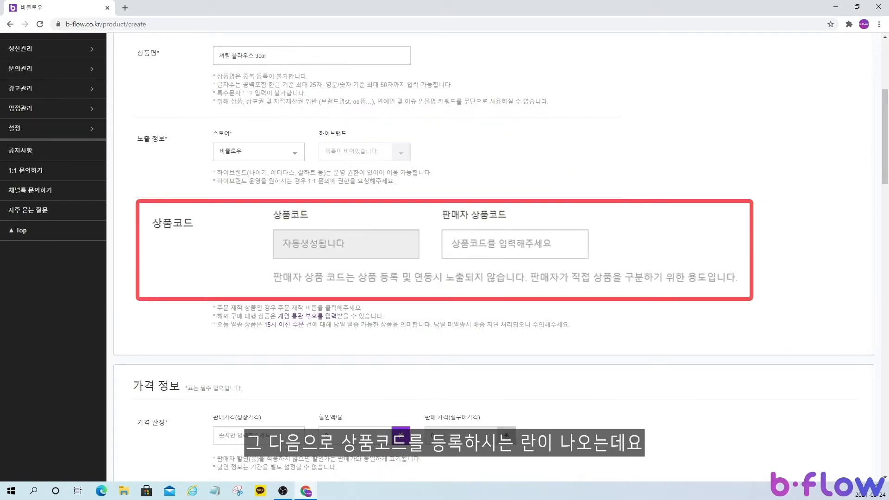
scroll(402, 196, down, 1)
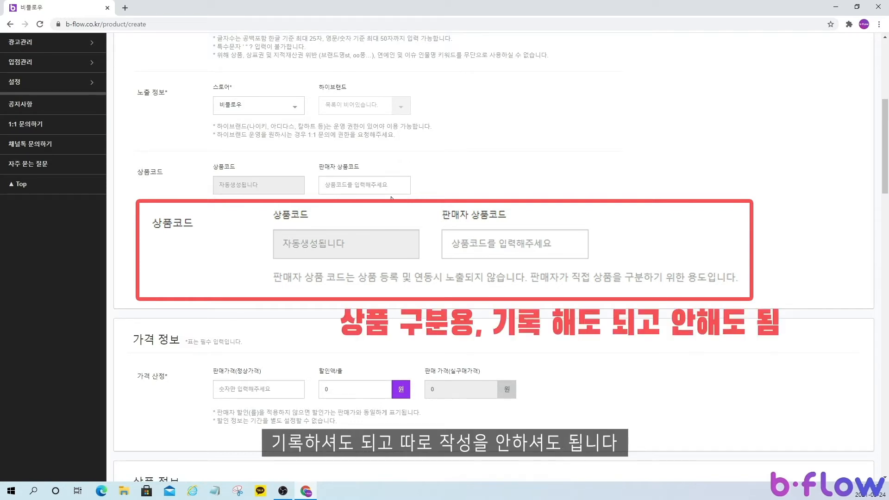
scroll(313, 217, down, 1)
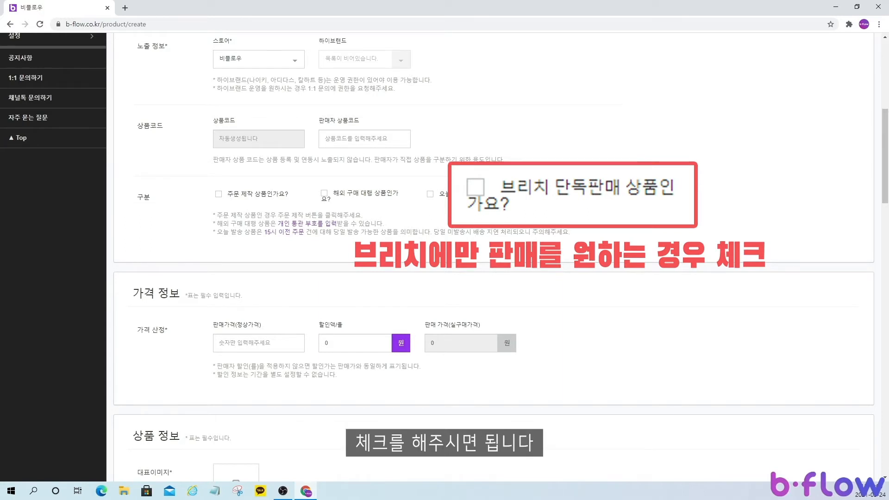
scroll(795, 240, down, 4)
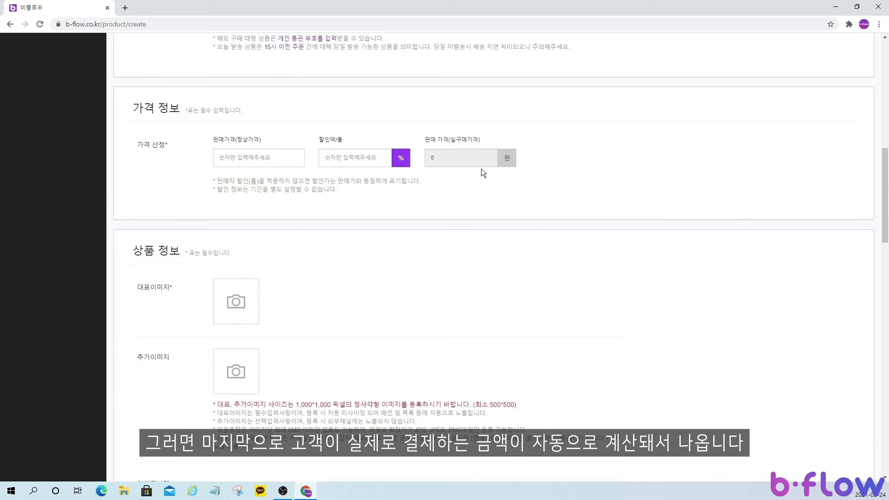
click(275, 163)
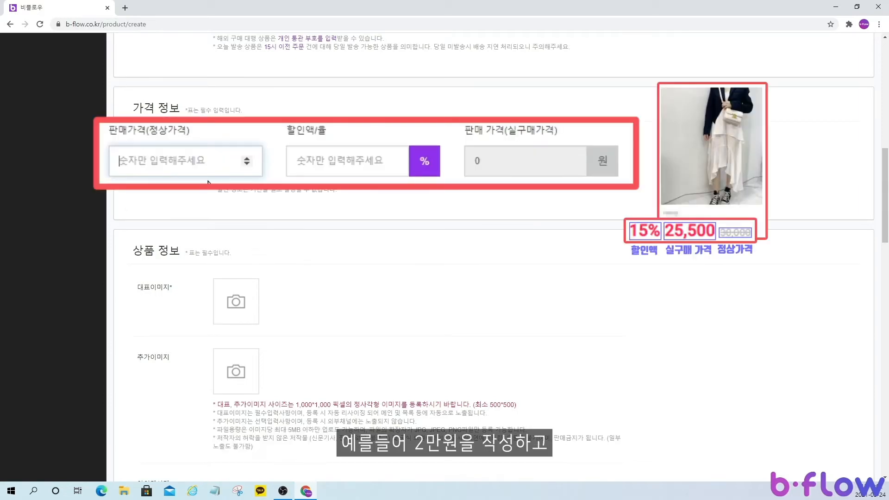
text(20000)
click(346, 158)
text(10)
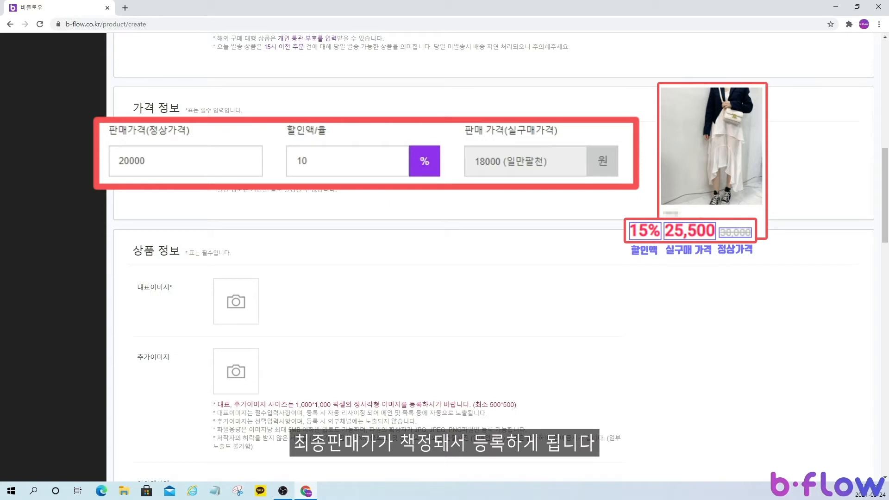
Upload a blouse photo as the product's main image (대표이미지)
scroll(347, 164, down, 4)
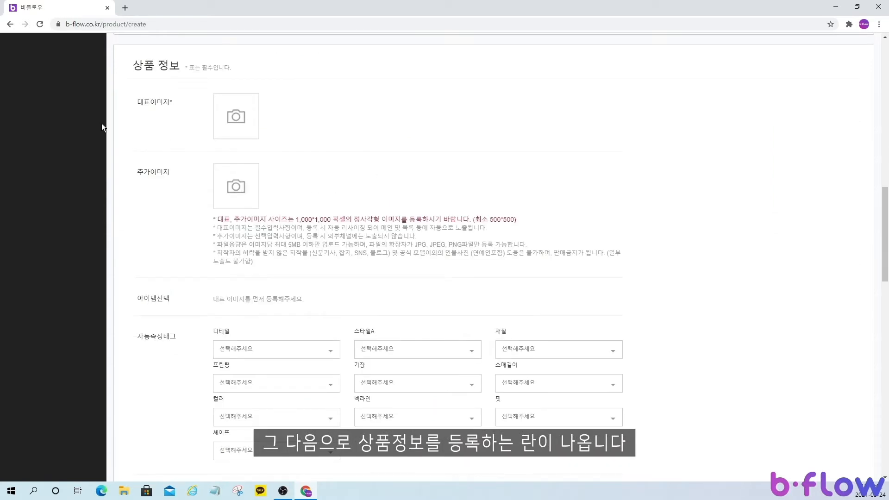
scroll(102, 124, down, 3)
scroll(269, 180, down, 2)
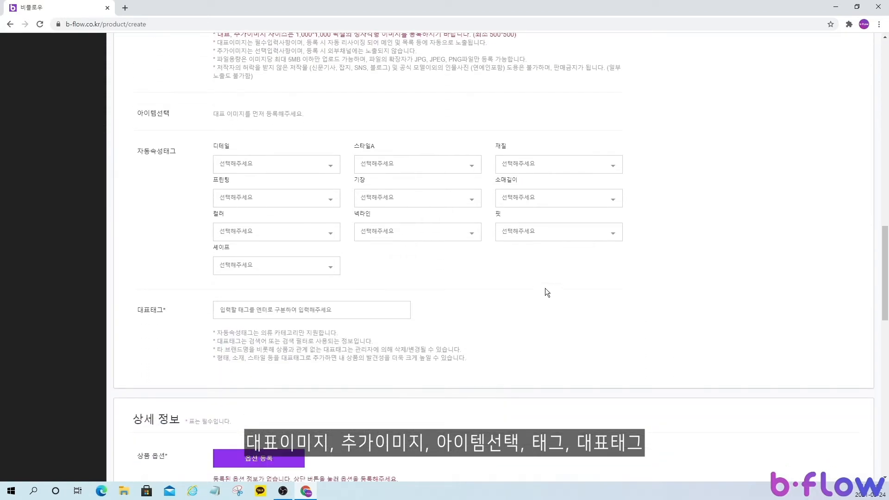
scroll(474, 282, up, 4)
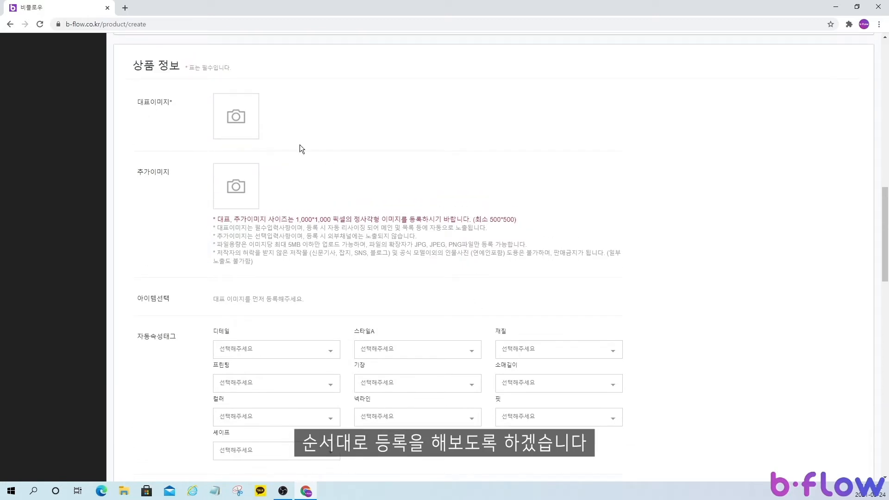
click(238, 119)
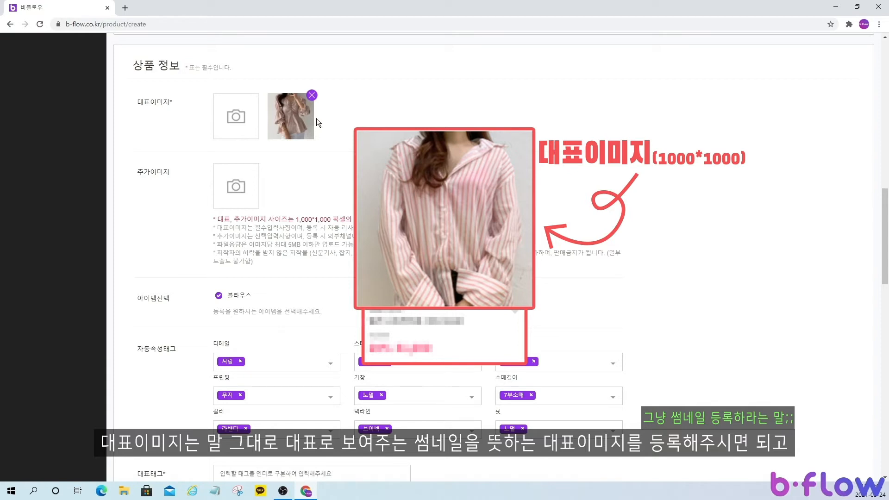
Review the item selection and automatic attribute tags, including the choices available for the 디테일 attribute
scroll(324, 139, down, 1)
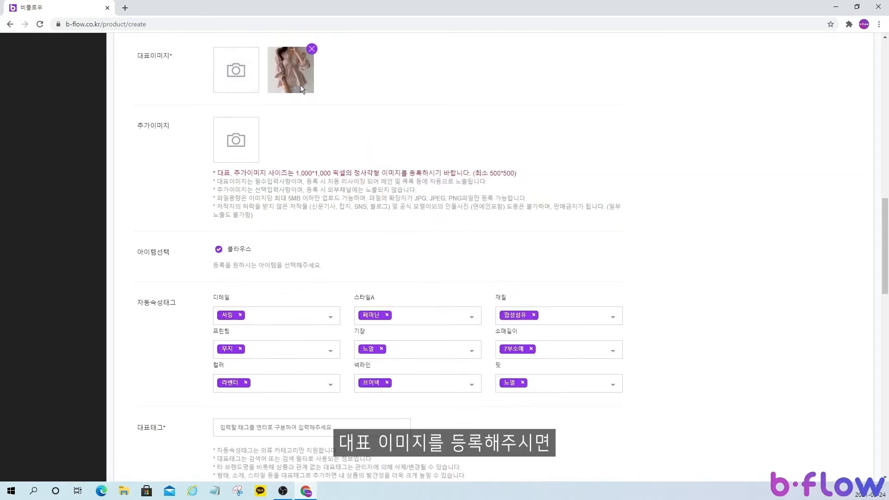
scroll(300, 86, down, 1)
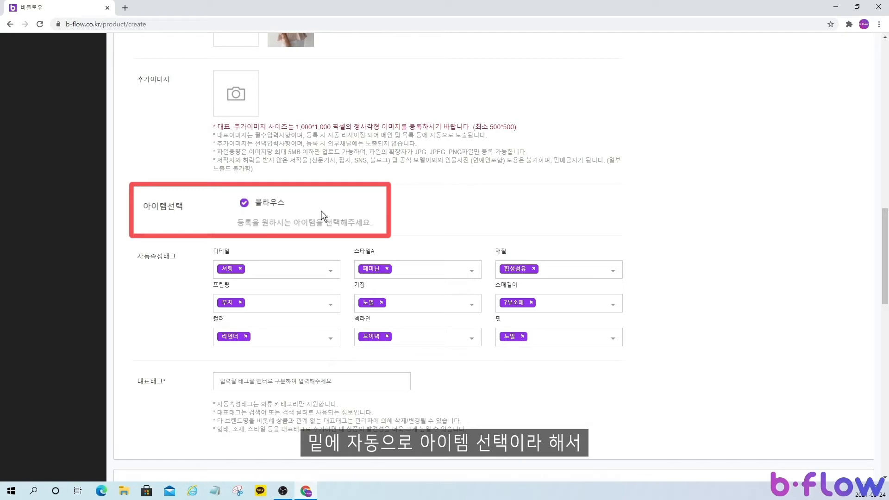
scroll(301, 211, down, 1)
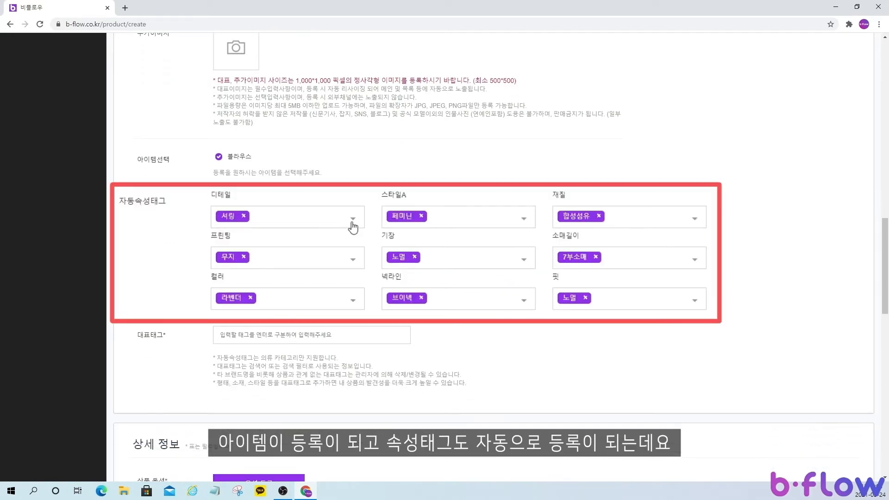
scroll(542, 231, down, 1)
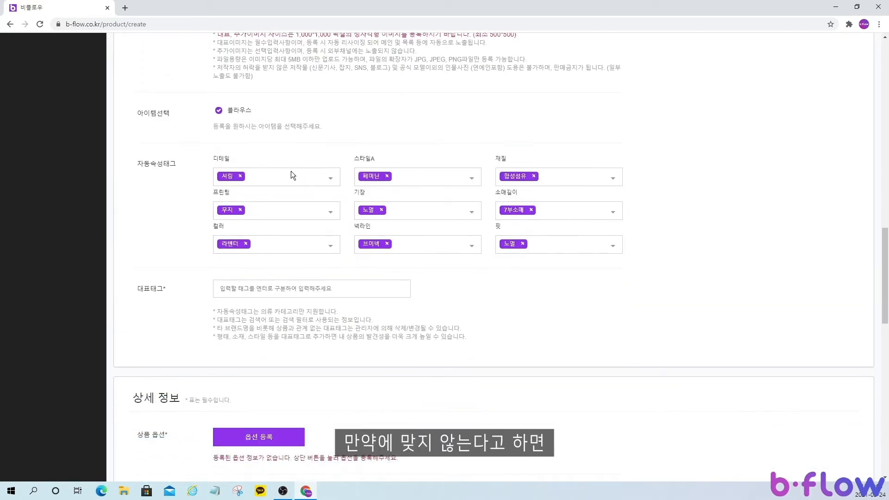
click(252, 179)
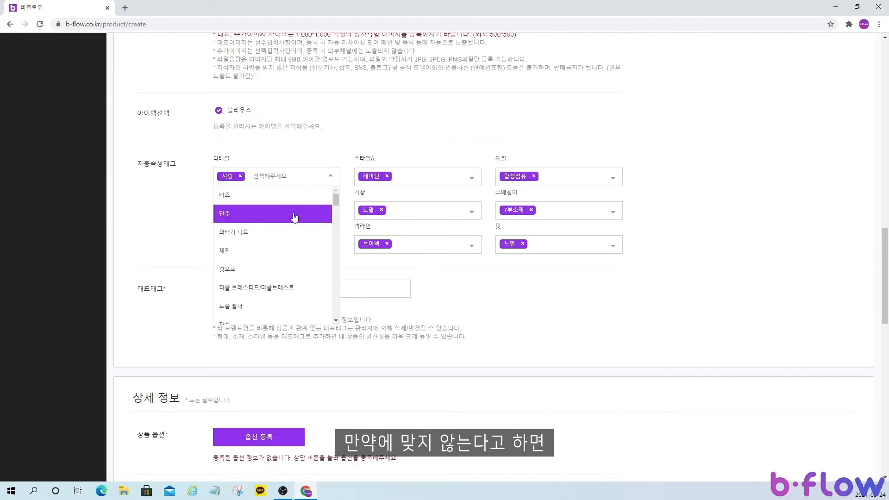
click(378, 261)
Add the representative tags 셔링블라우스, 여성스런블라우스 and 봄블라우스
scroll(307, 220, down, 1)
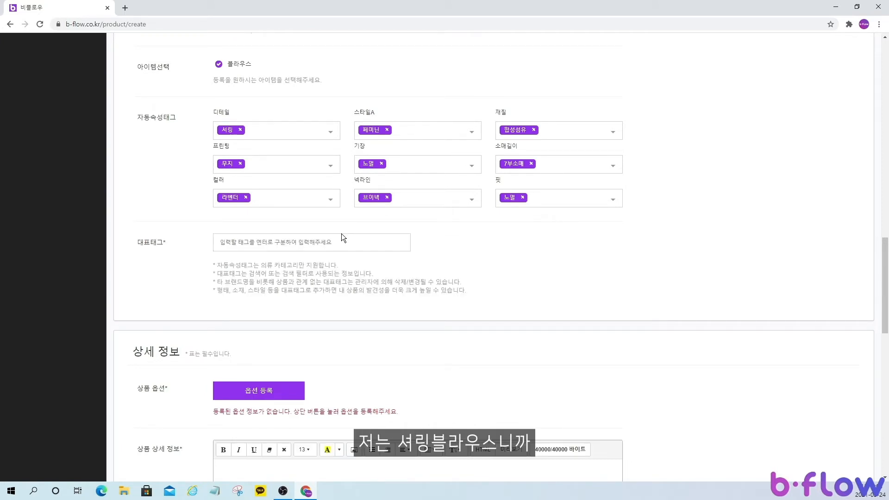
text(서링블라우스)
key(Return)
text(여성스런블라우스)
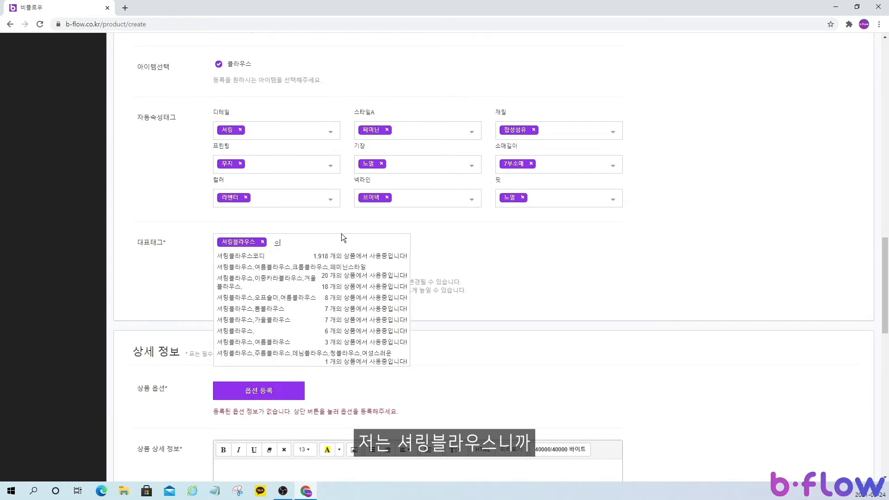
key(Return)
text(봄블라우스)
key(Return)
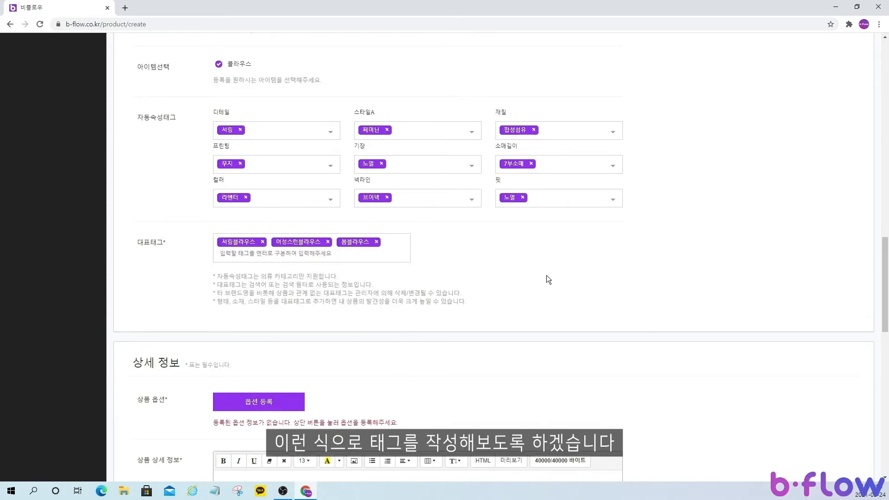
Open the product option registration form in the detail information and look through its sections
scroll(618, 309, down, 6)
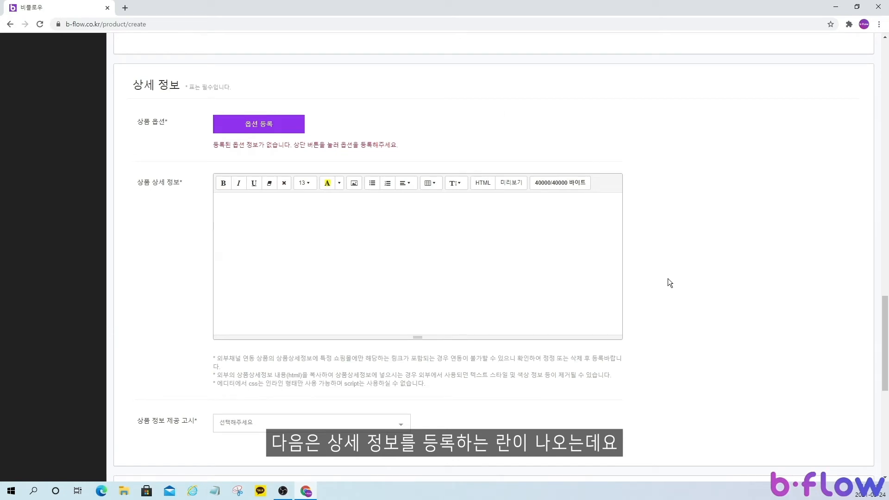
click(315, 137)
scroll(606, 175, down, 2)
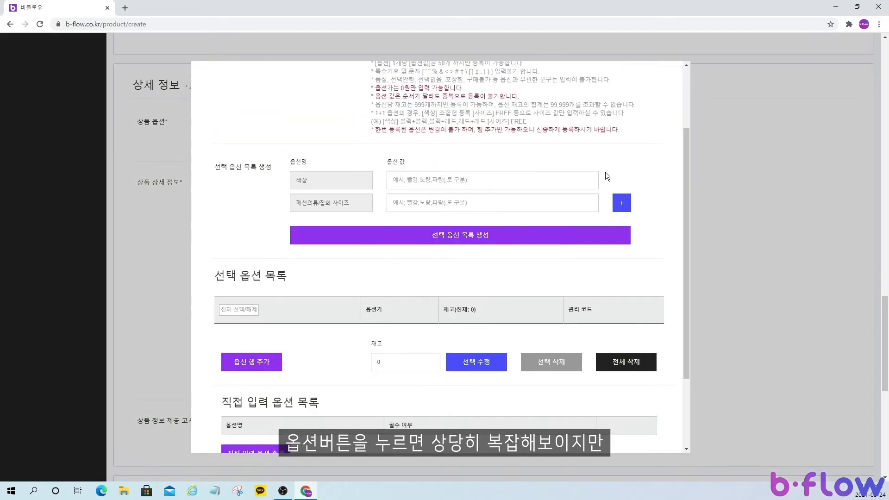
scroll(605, 171, up, 2)
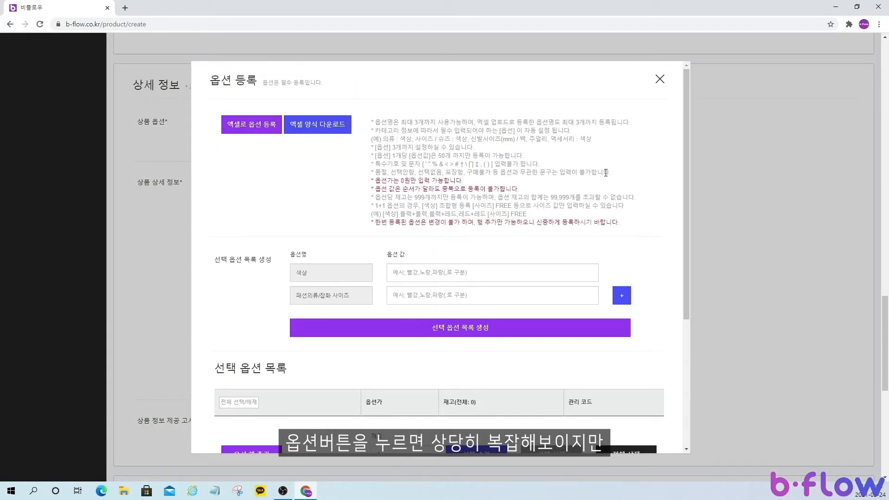
scroll(606, 173, down, 3)
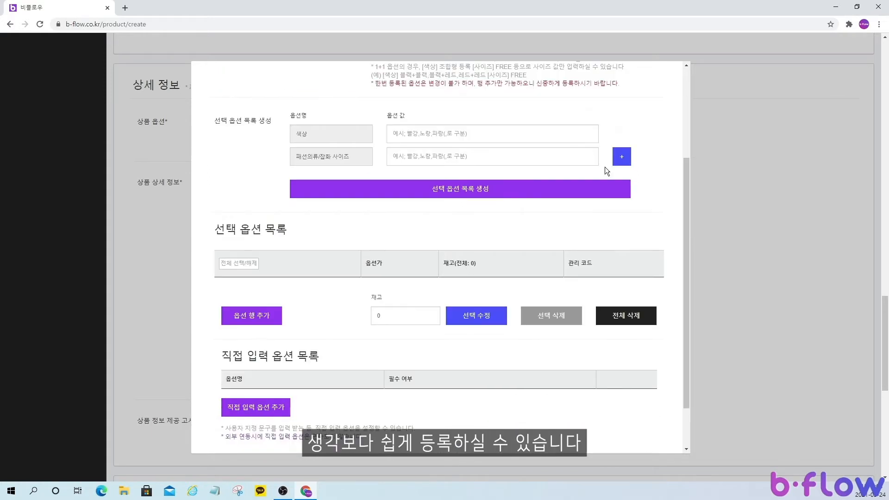
scroll(556, 185, up, 2)
scroll(514, 200, down, 1)
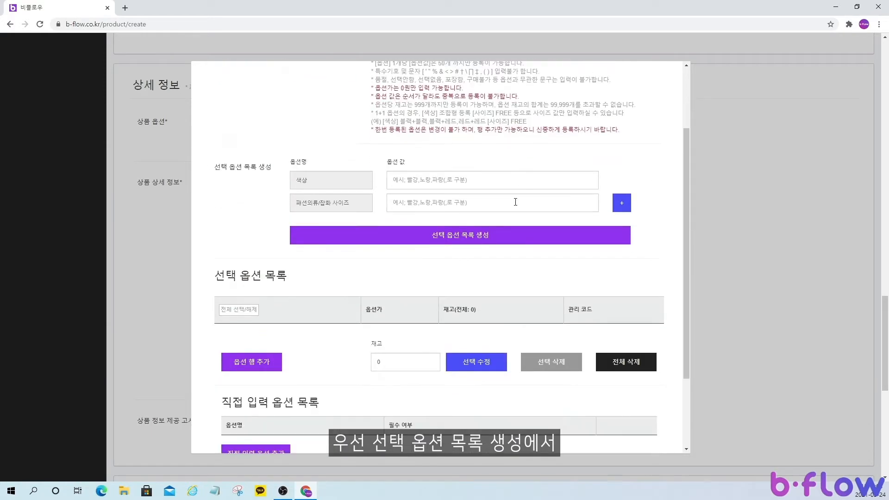
Enter the option values 블랙,화이트 for colour and S,M for size, and add a third option row
click(461, 186)
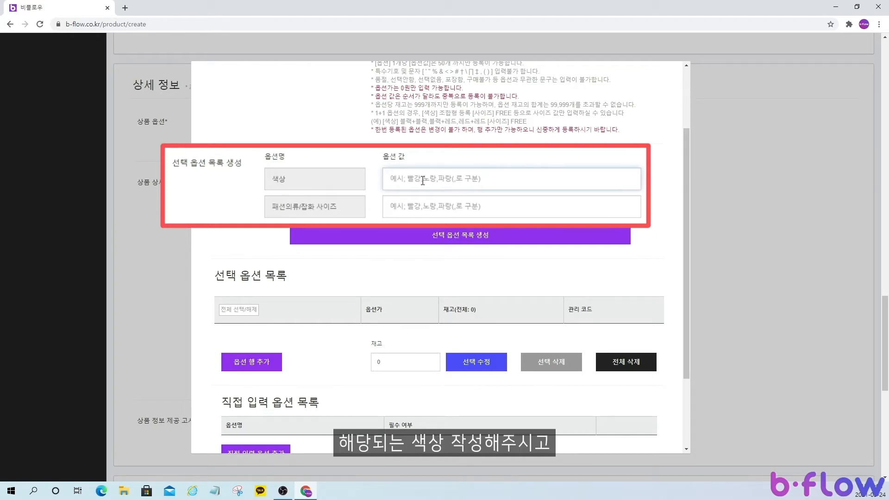
text(블랙,화이트)
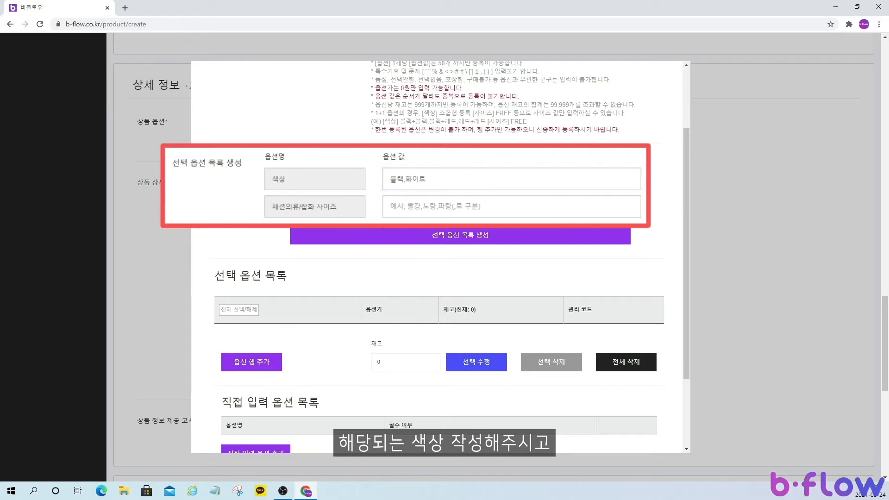
key(Tab)
text(S,M)
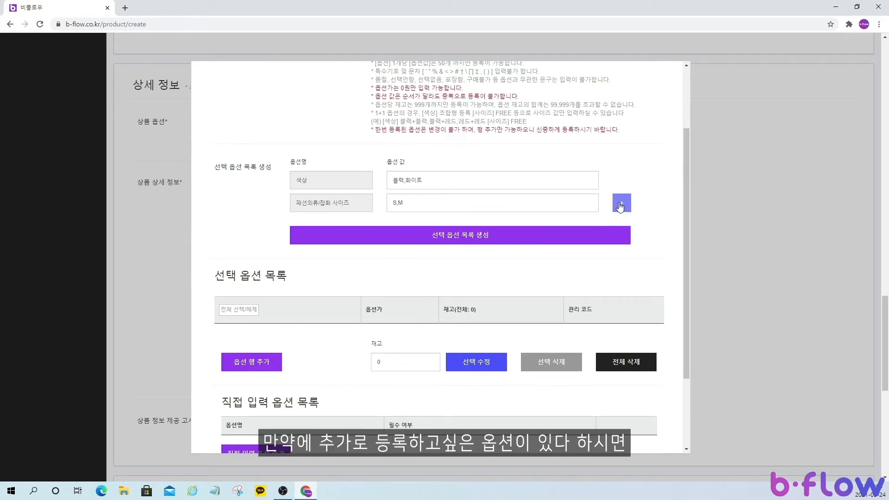
click(621, 205)
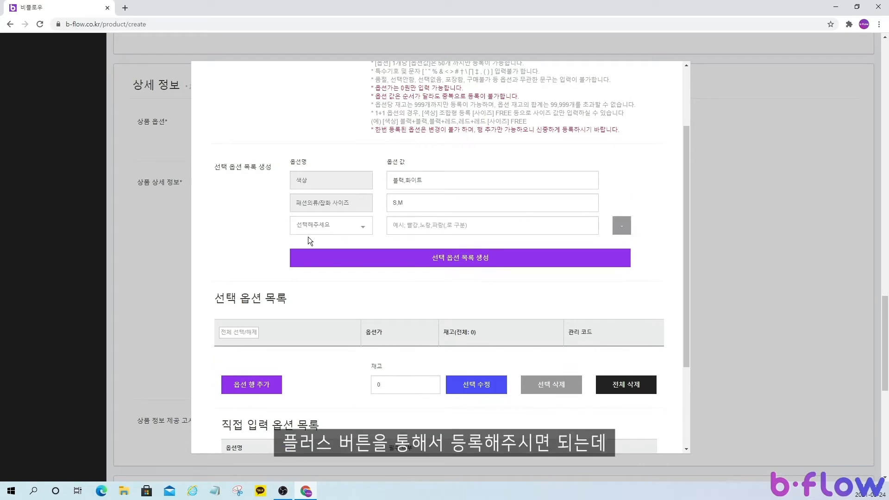
Look through the option names available for the third option row, and remove that row
click(327, 229)
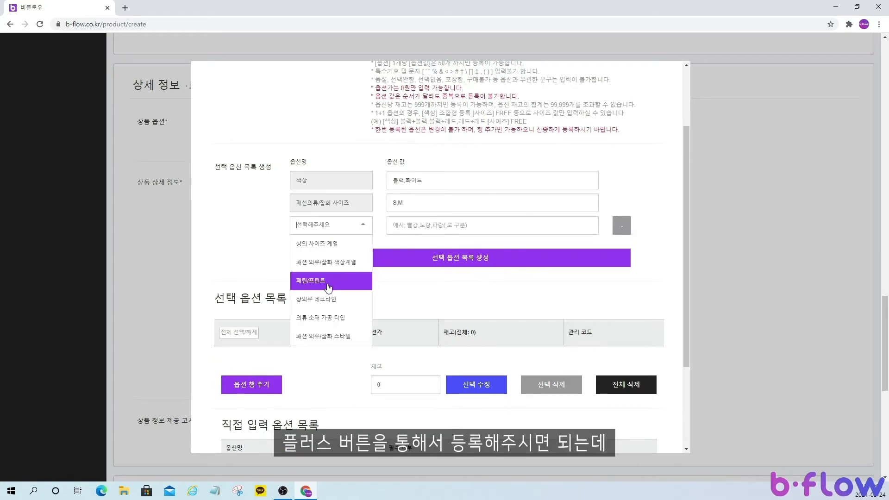
scroll(334, 251, down, 1)
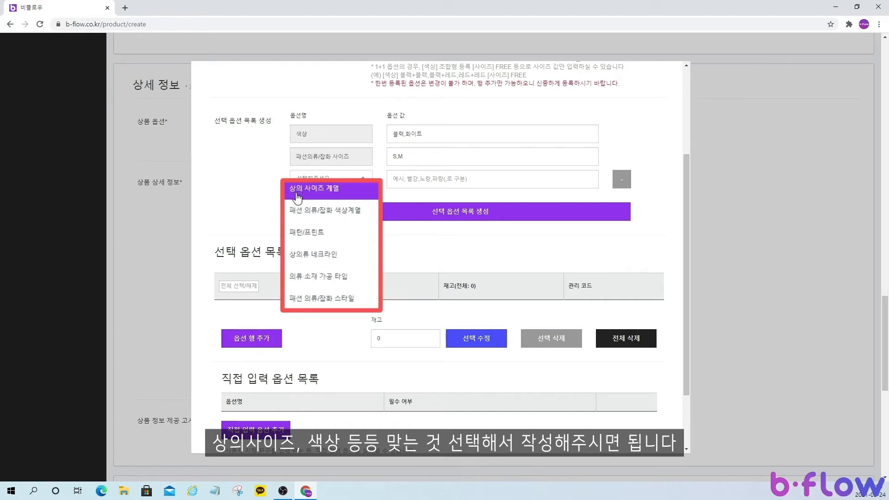
click(252, 179)
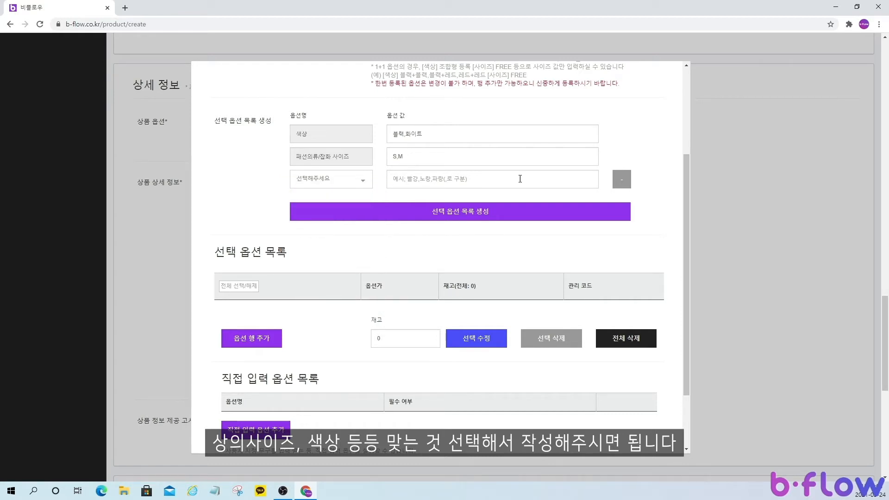
click(623, 180)
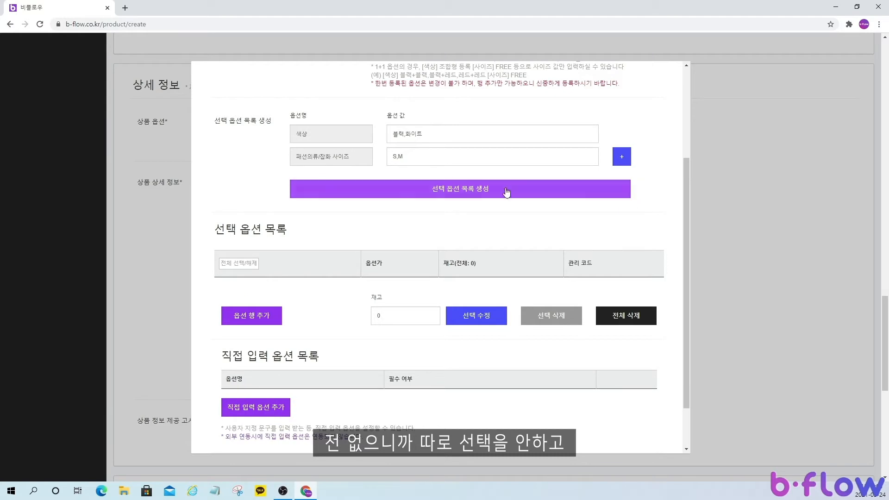
Generate the selectable option list from the colour values 블랙,화이트 and the size values S,M
scroll(422, 180, up, 1)
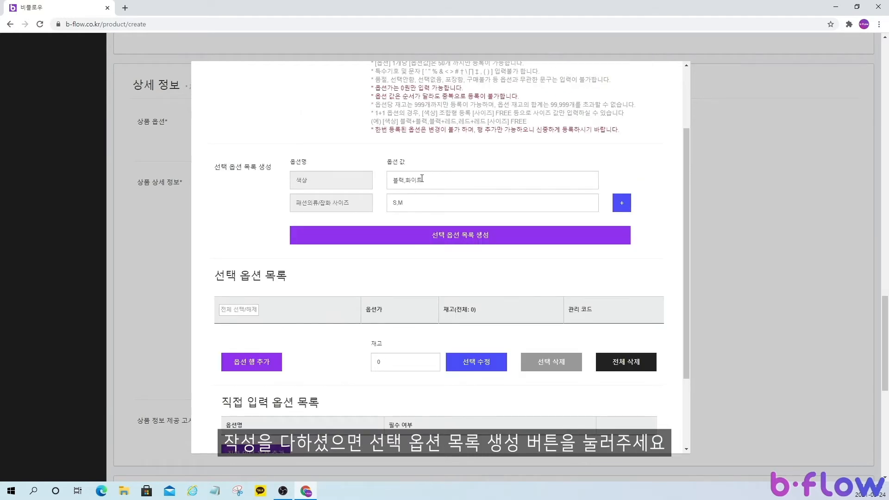
click(443, 241)
scroll(407, 252, down, 2)
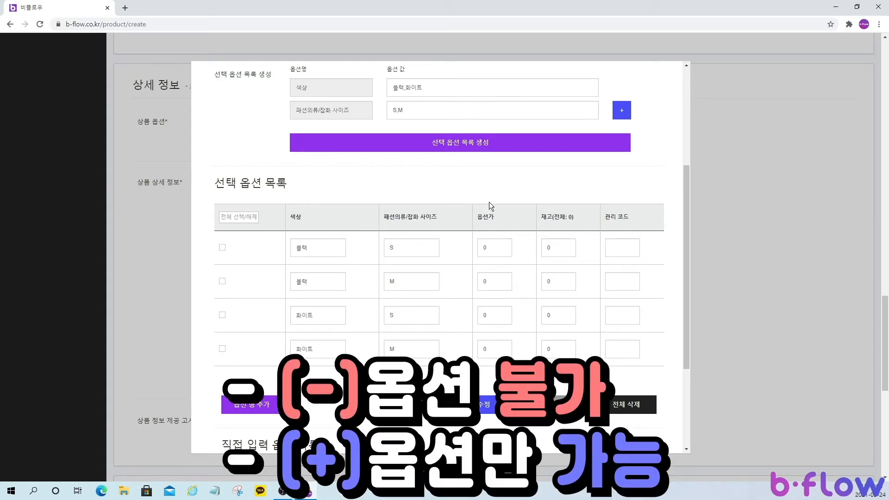
Set the option price of the 블랙 M and 화이트 M rows to +1000
scroll(490, 199, down, 1)
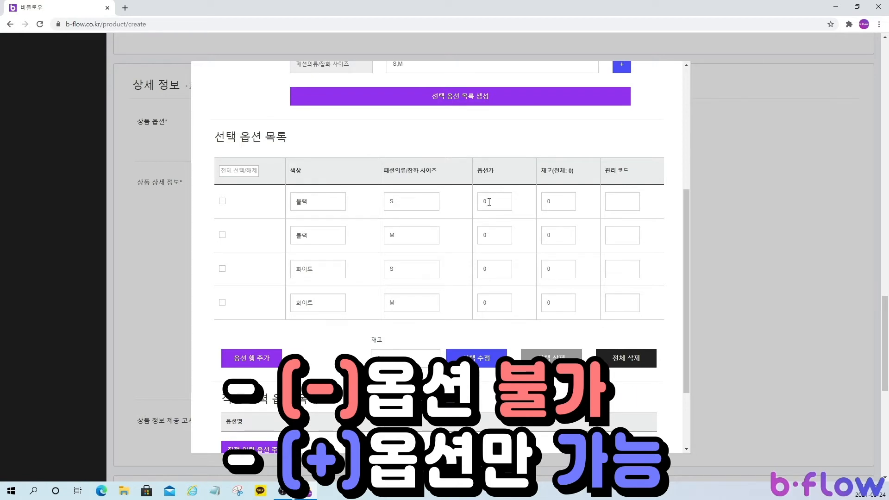
click(496, 236)
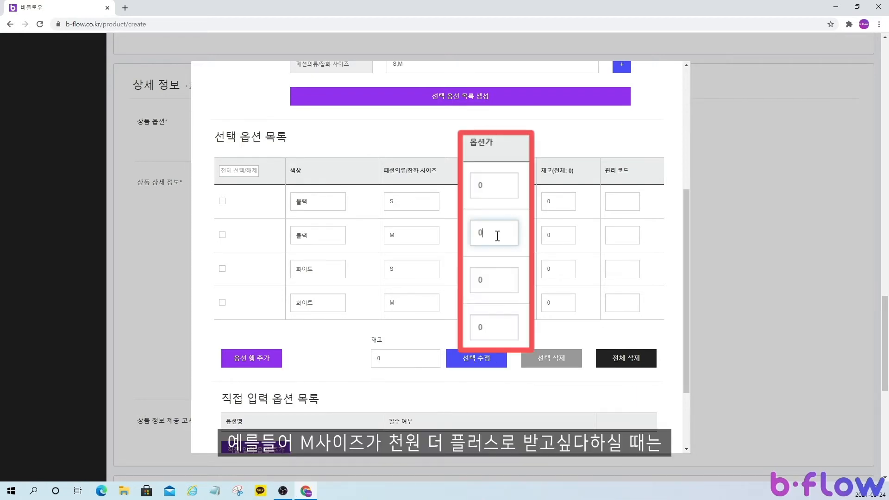
key(BackSpace)
text(+1000)
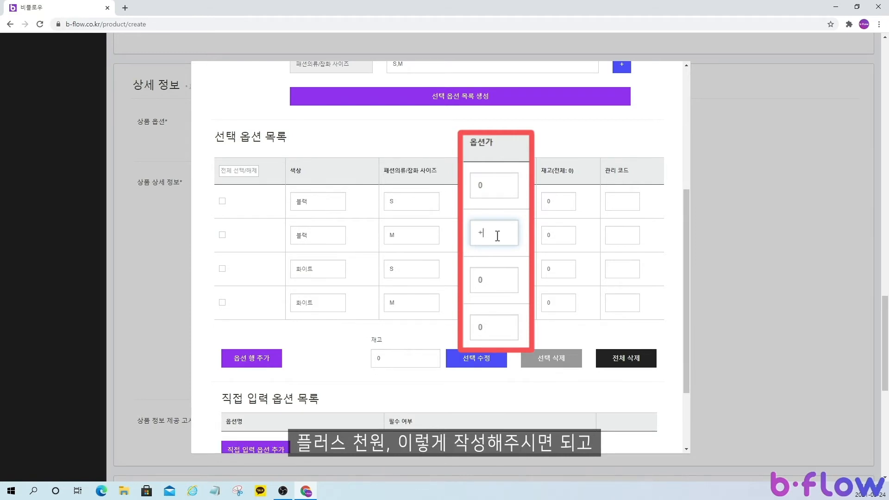
click(486, 325)
key(BackSpace)
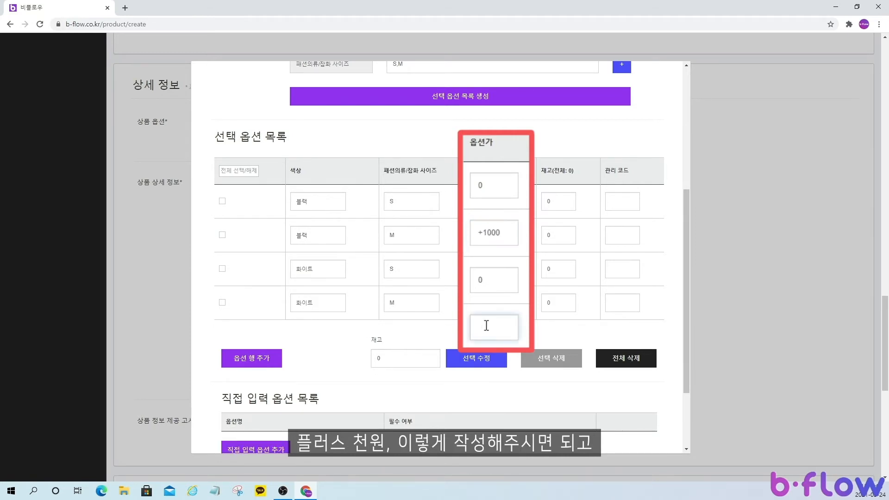
text(+1000)
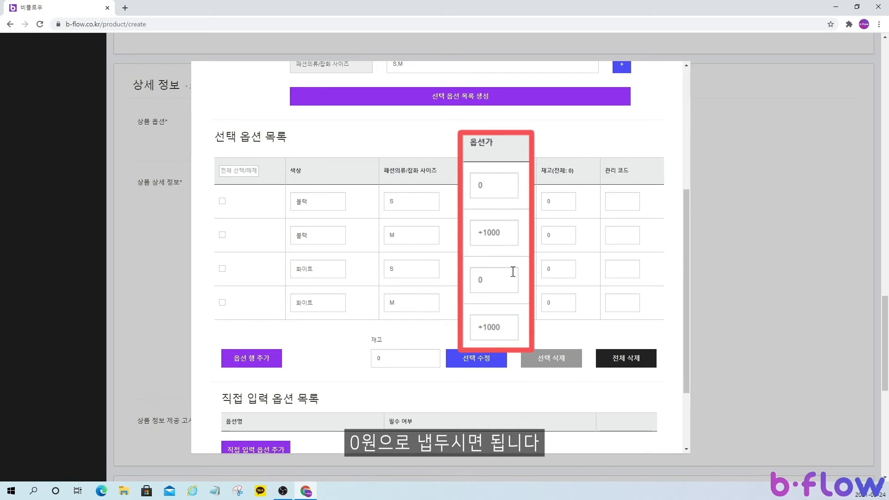
Enter a stock of 100 for the 블랙 S row and set it back to 0
click(563, 201)
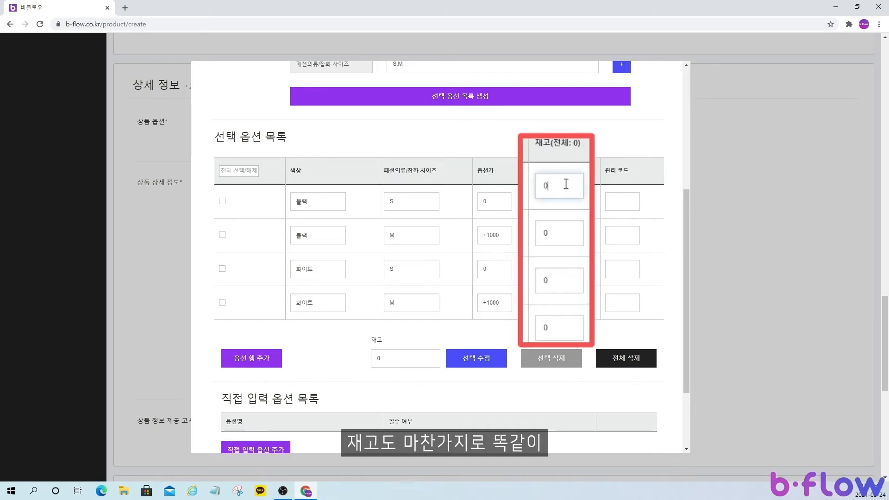
key(BackSpace)
text(100)
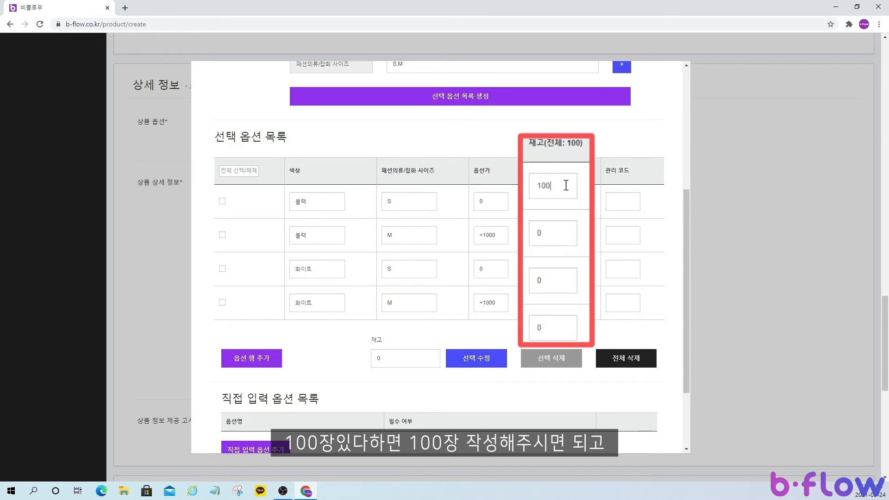
key(BackSpace)
key(BackSpace)
key(BackSpace)
text(0)
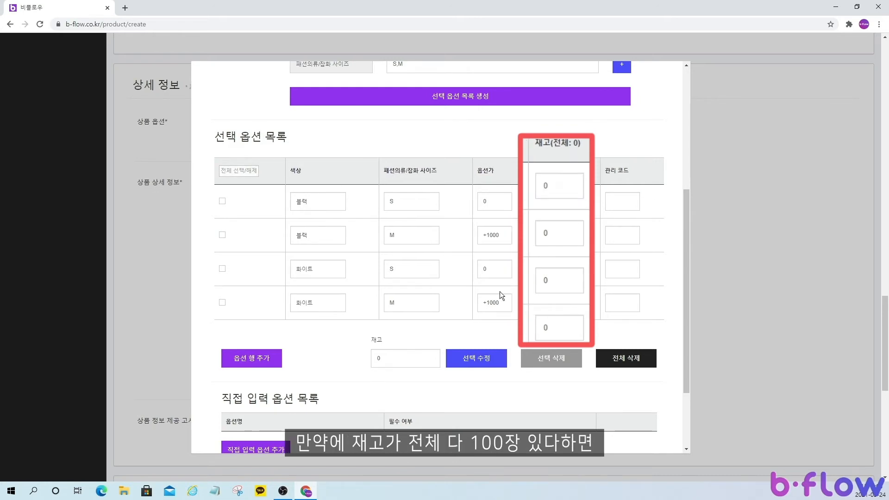
Select all option rows and set their stock to 100 in bulk
click(229, 171)
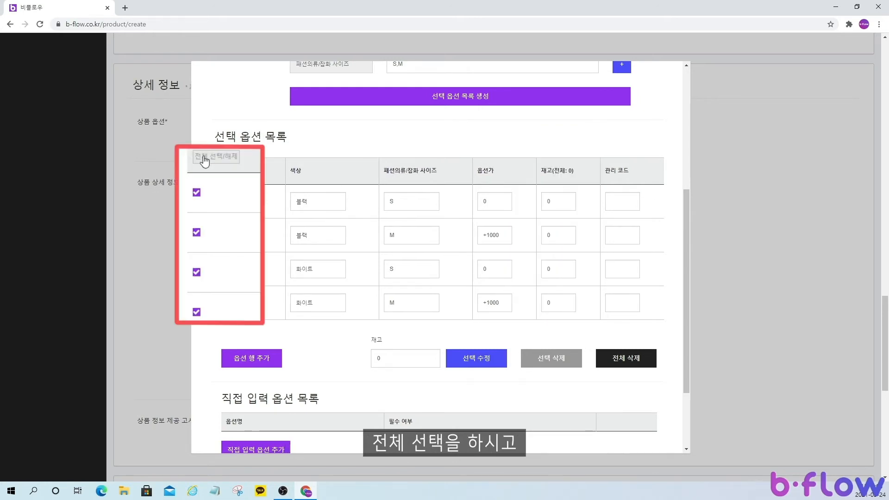
scroll(564, 342, down, 1)
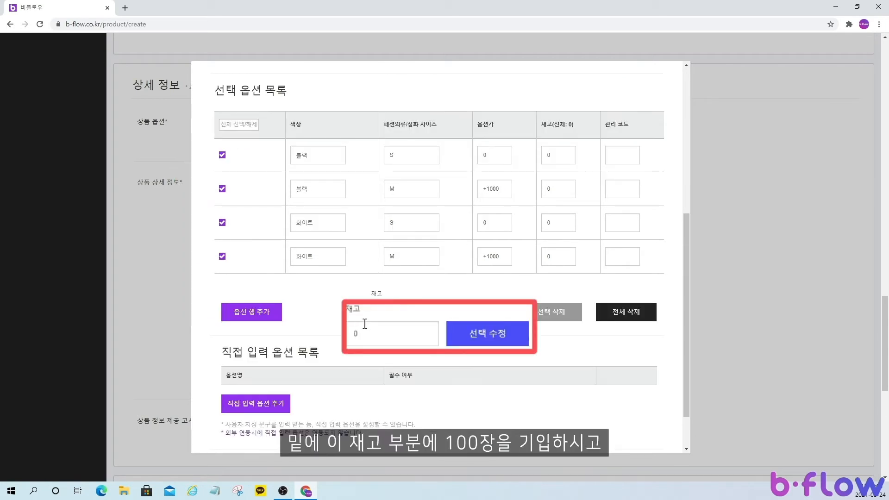
drag(385, 312, 369, 312)
text(100)
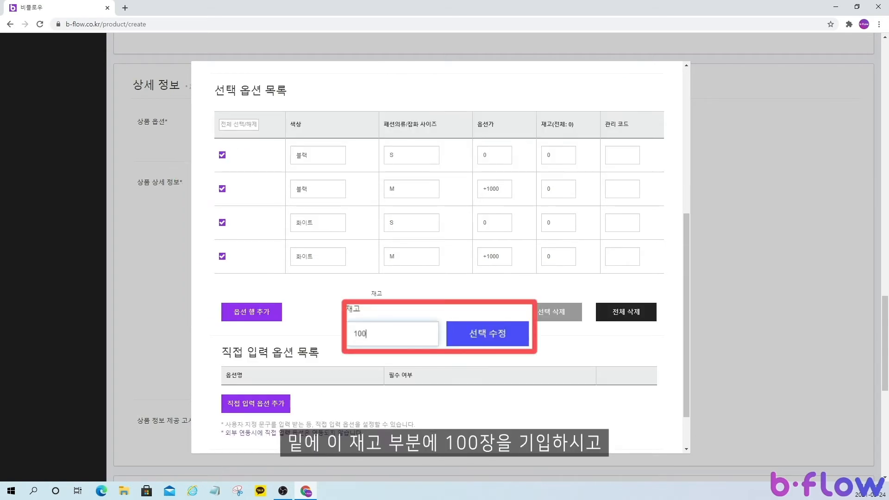
click(488, 335)
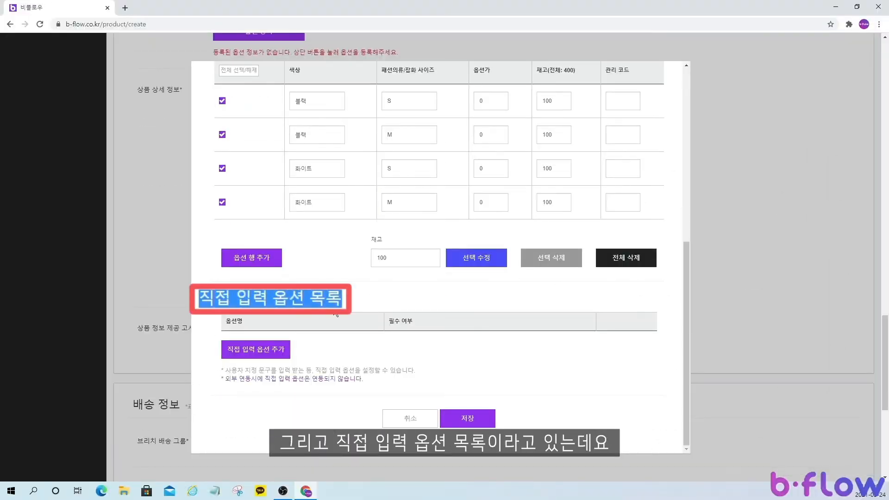
Add a blank direct-input option row and delete it again
click(278, 348)
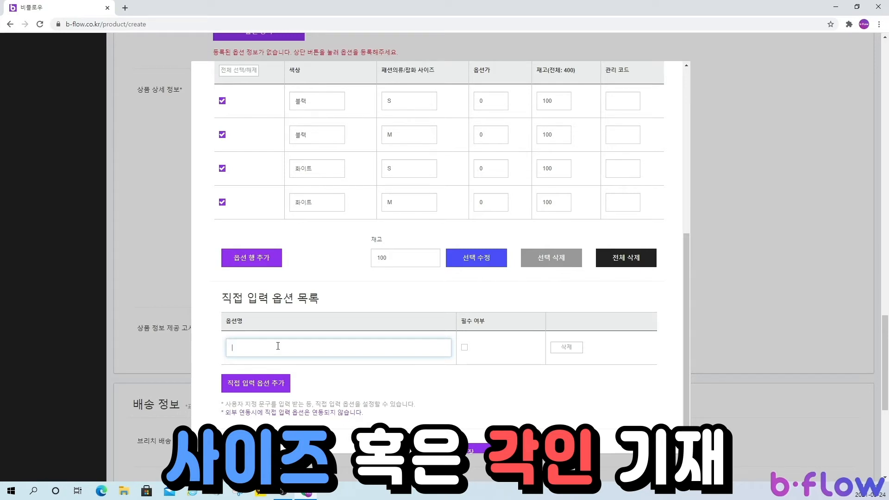
scroll(278, 346, down, 1)
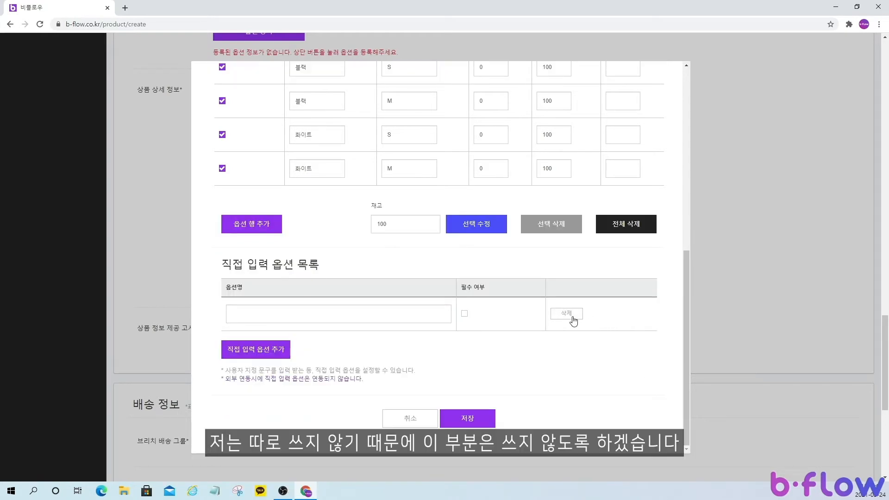
click(568, 318)
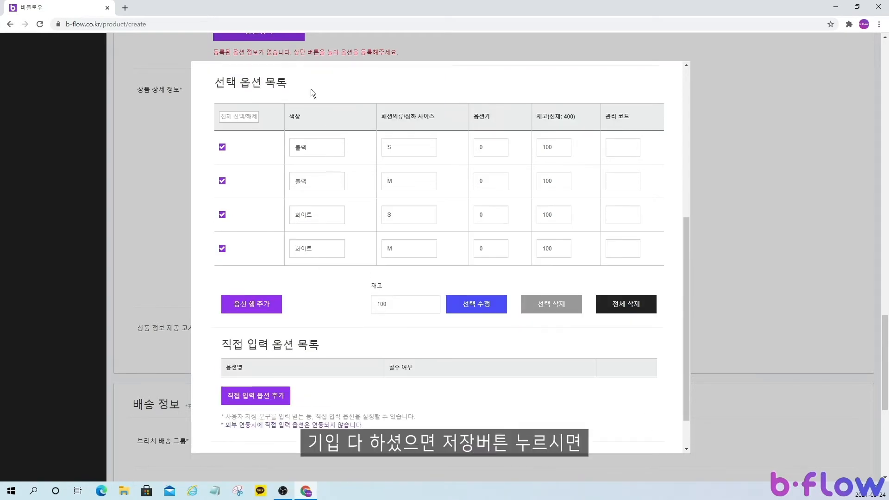
Save the product options and review them in the detail information section
scroll(580, 280, down, 1)
click(468, 417)
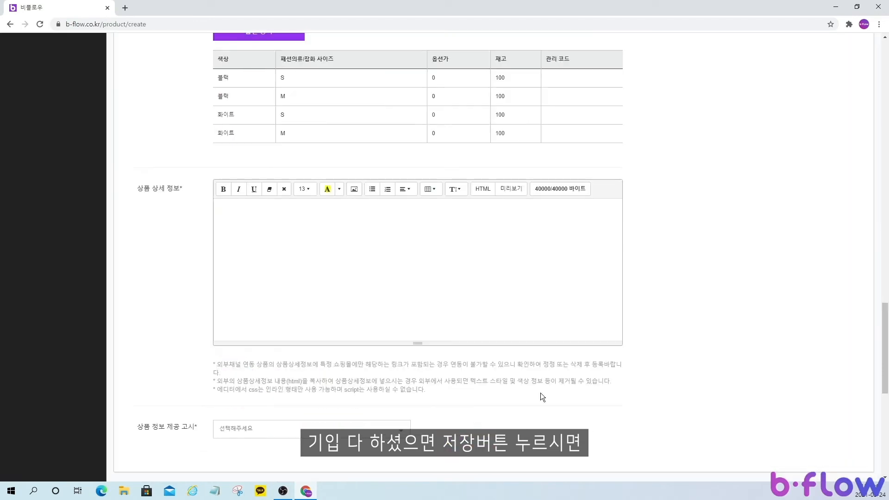
scroll(399, 118, up, 2)
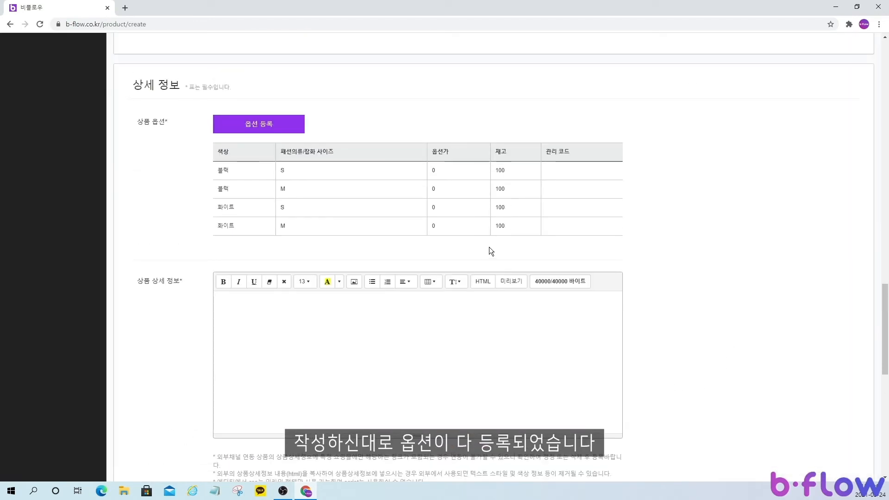
Insert the blouse photo into the product's detailed description and check the image in the editor
scroll(491, 251, down, 1)
scroll(491, 161, down, 1)
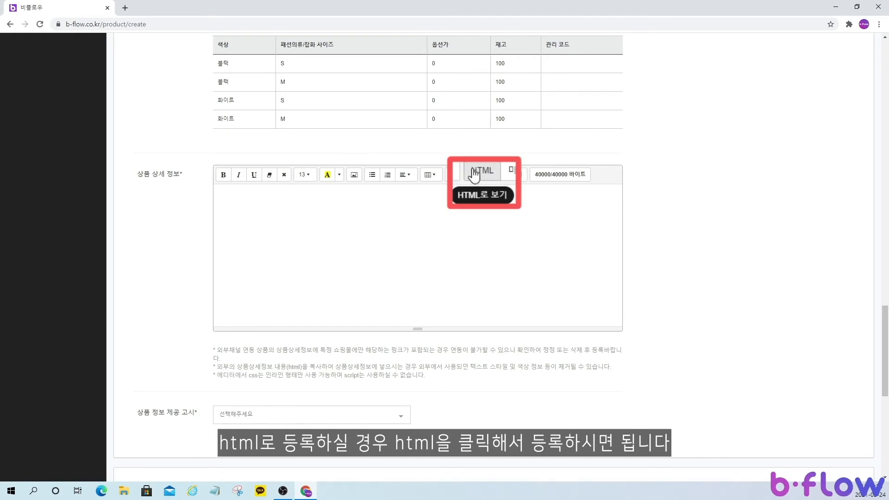
click(354, 174)
click(326, 94)
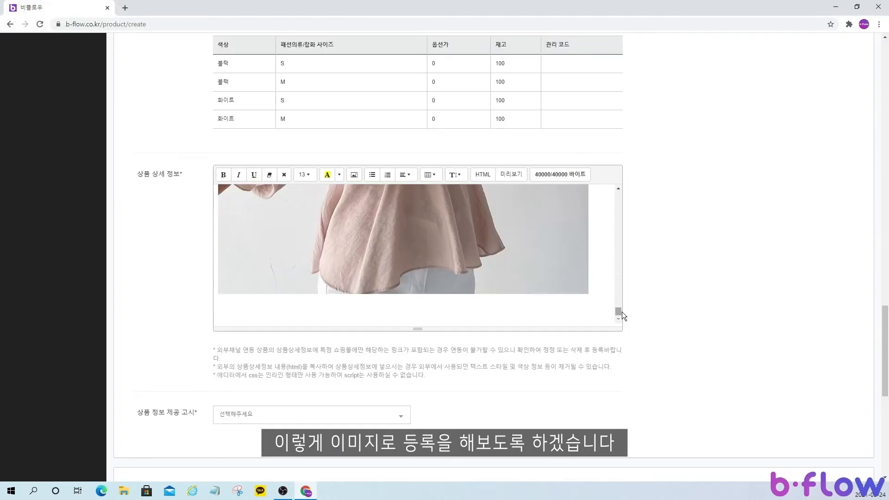
scroll(611, 194, down, 1)
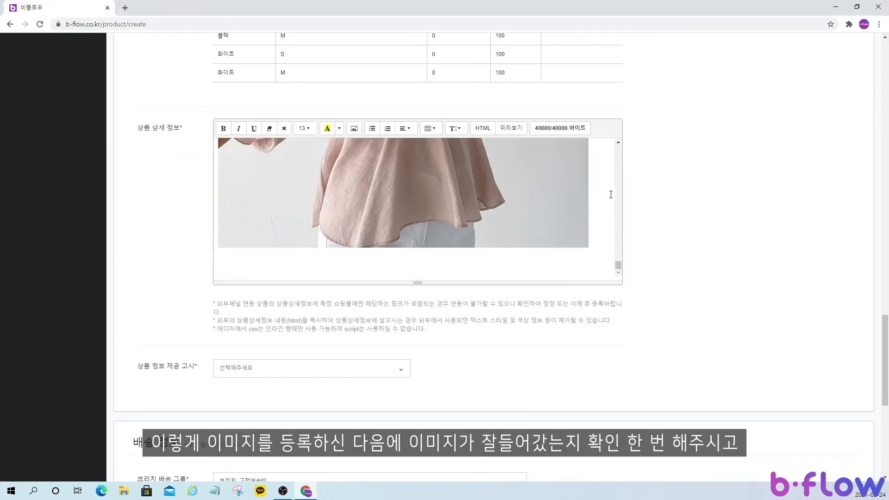
drag(617, 264, 624, 290)
Choose 의류 for the product information notice and look through the fields it requires
scroll(628, 299, down, 2)
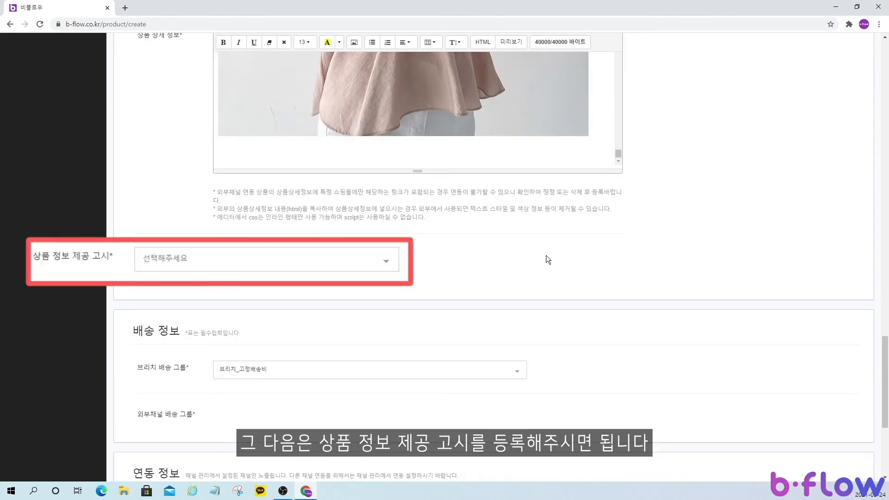
click(402, 258)
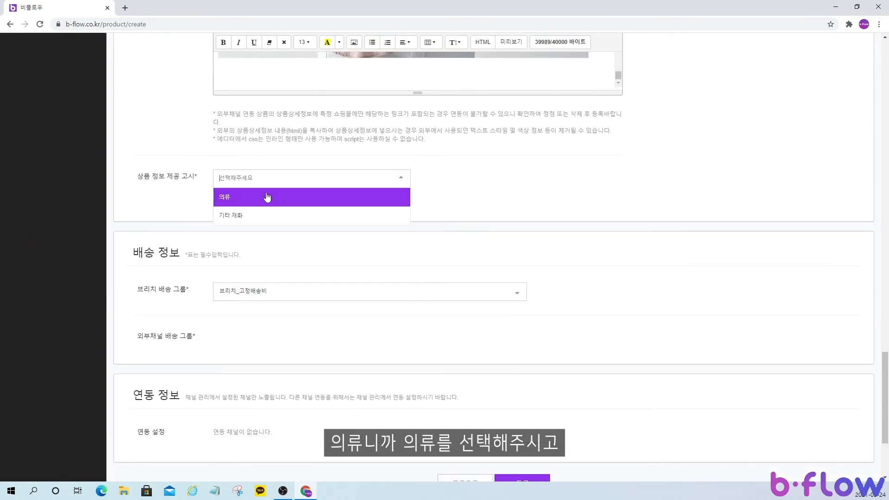
click(264, 197)
scroll(668, 215, down, 7)
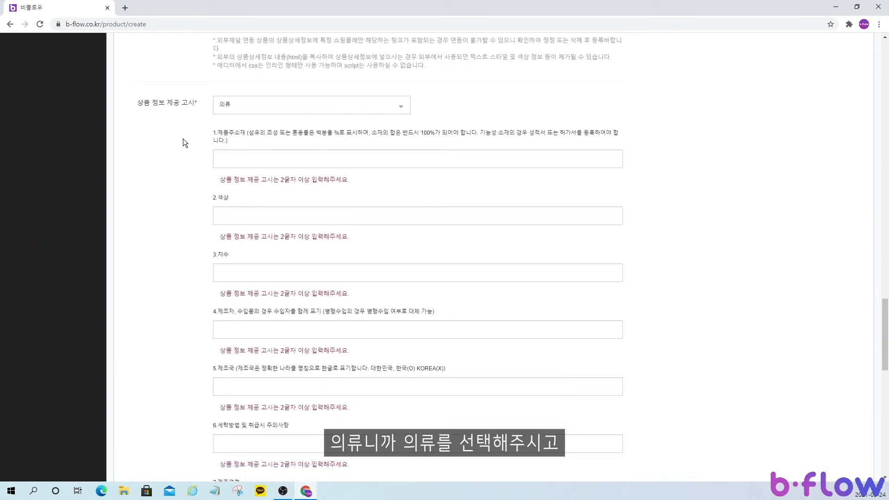
scroll(407, 250, up, 7)
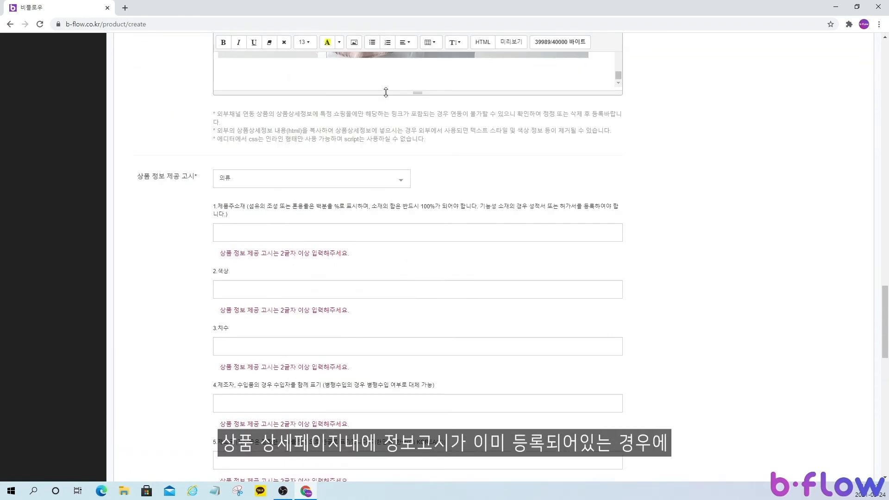
scroll(397, 188, down, 1)
click(286, 198)
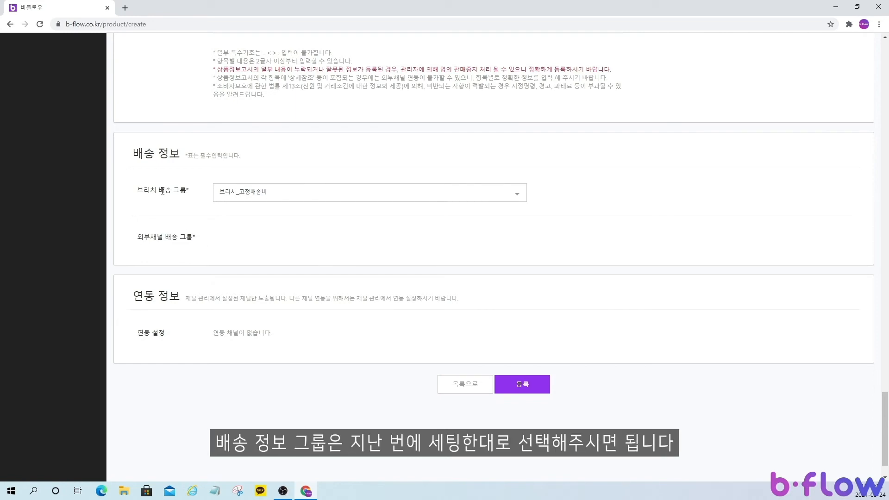
Select 브리치_고정배송비 as the 브리치 delivery group and register the product
click(307, 190)
click(278, 211)
scroll(195, 194, down, 1)
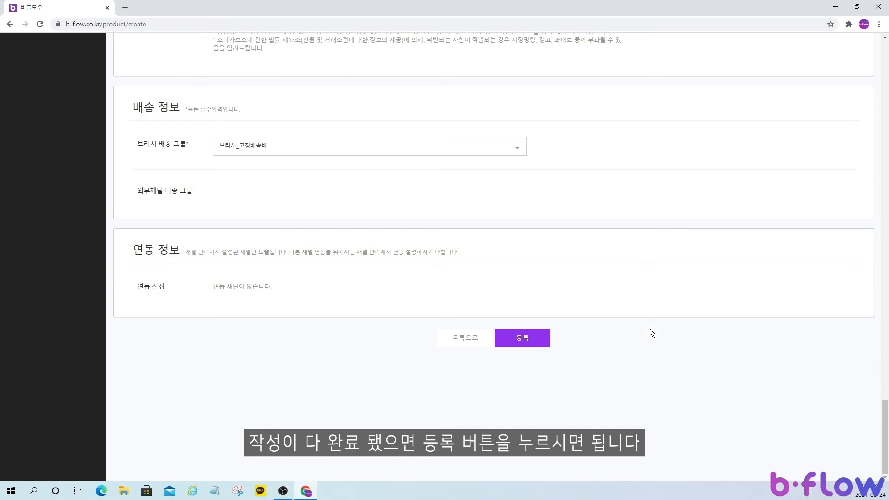
click(511, 338)
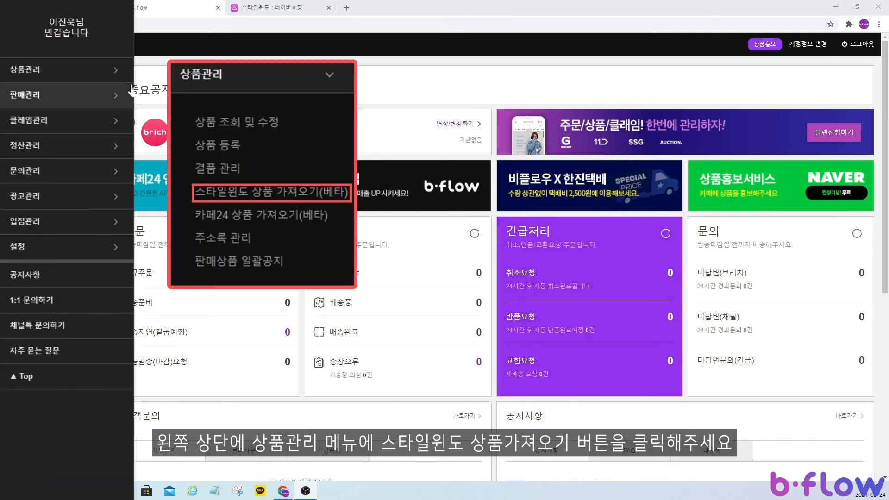
Open the 스타일윈도 상품 가져오기(베타) page of the product management area
click(121, 72)
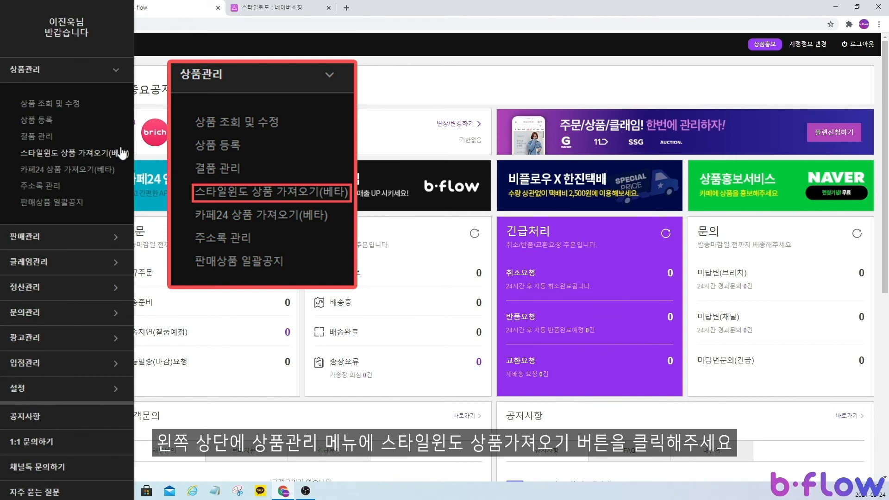
click(121, 152)
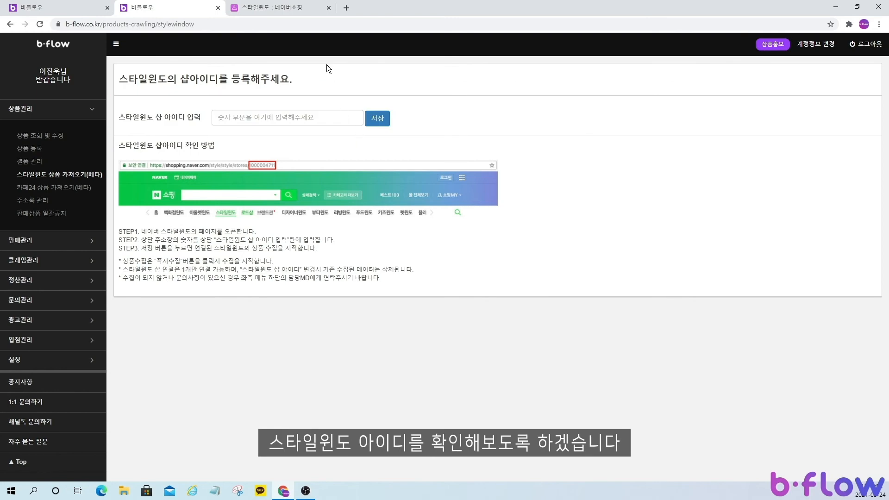
Copy the shop ID from the 스타일윈도 store's web address and paste it as the 스타일윈도 shop ID in b-flow
click(276, 10)
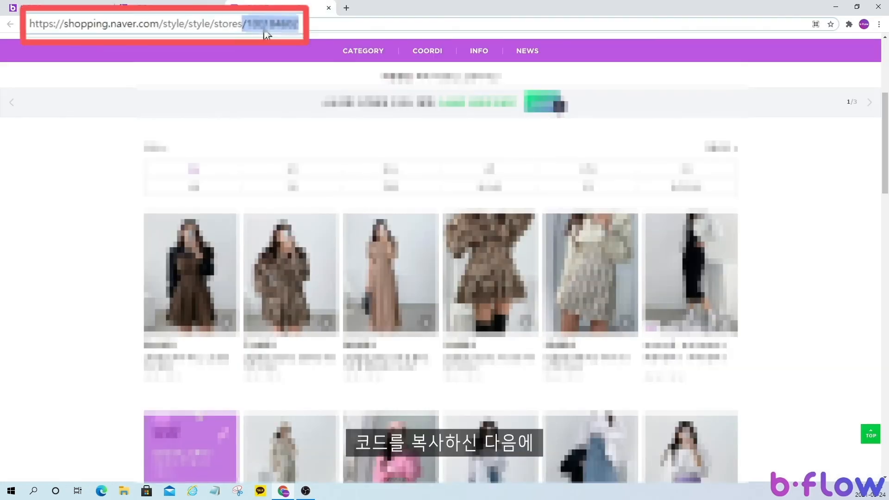
click(162, 6)
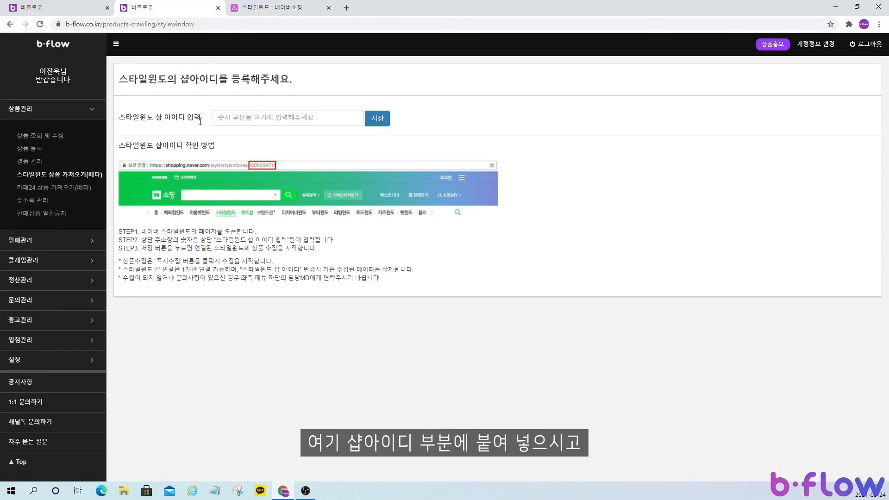
click(241, 116)
key(ctrl+v)
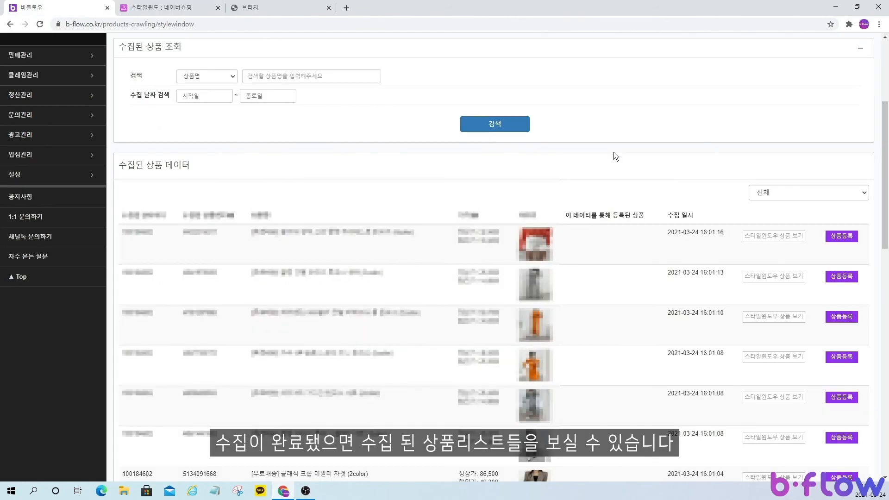
Open the registration form of the first collected product and look through its tags, options, detailed description, notice and delivery fields
scroll(639, 152, down, 2)
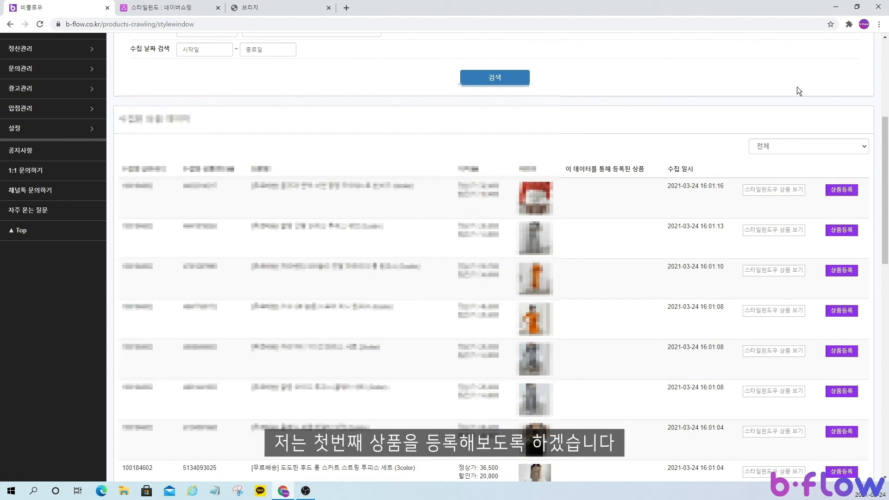
click(841, 190)
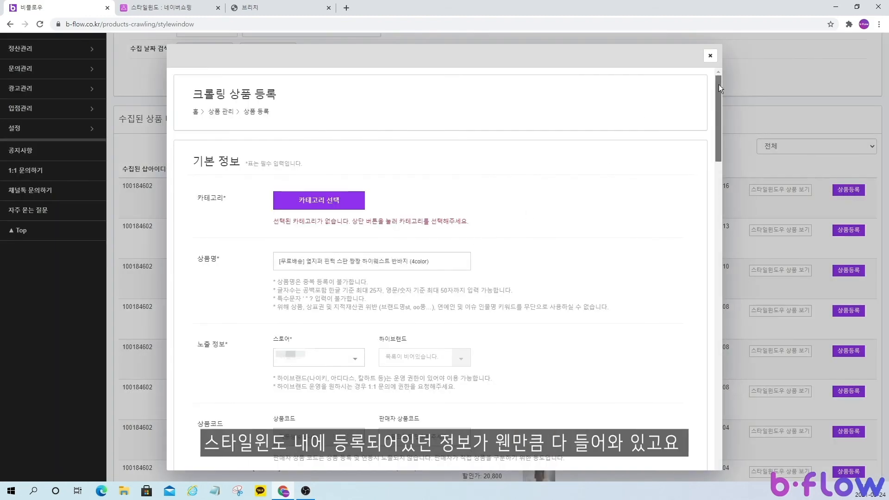
mouse_move(719, 84)
mouse_down()
mouse_move(691, 273)
mouse_move(699, 400)
mouse_move(726, 81)
mouse_up()
scroll(316, 300, down, 15)
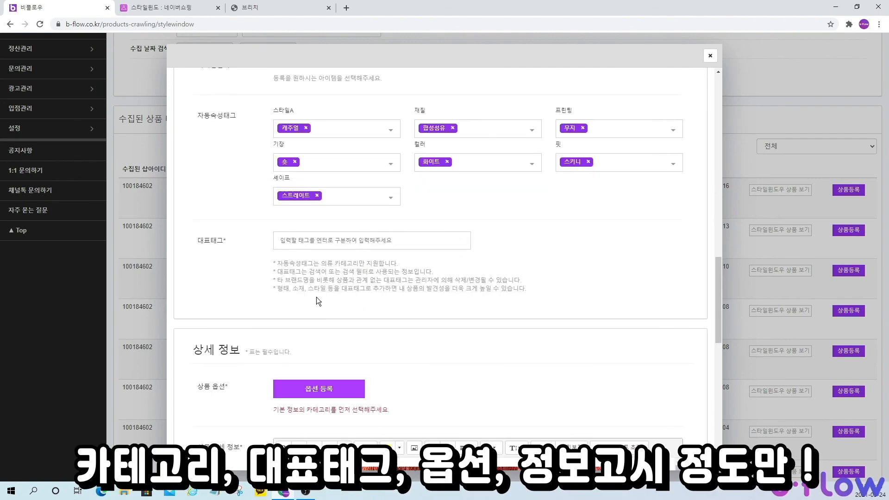
scroll(718, 304, down, 6)
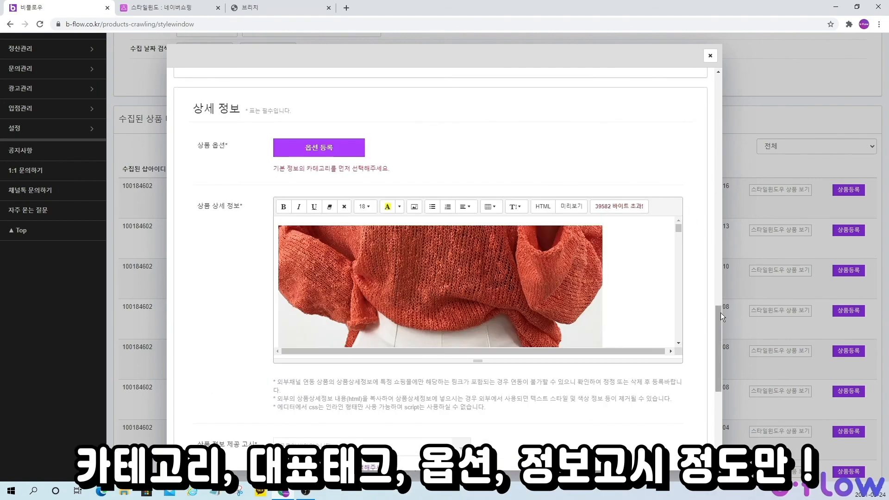
scroll(721, 324, down, 4)
scroll(721, 346, down, 3)
scroll(532, 241, down, 2)
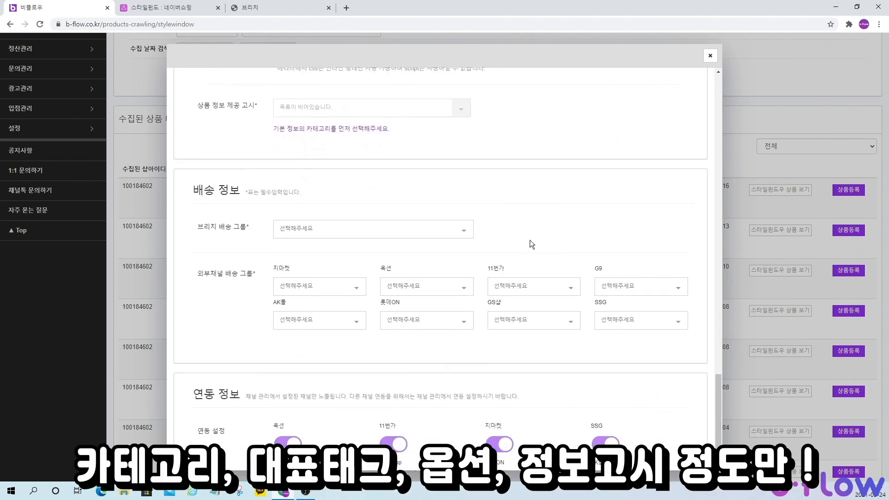
scroll(686, 357, down, 3)
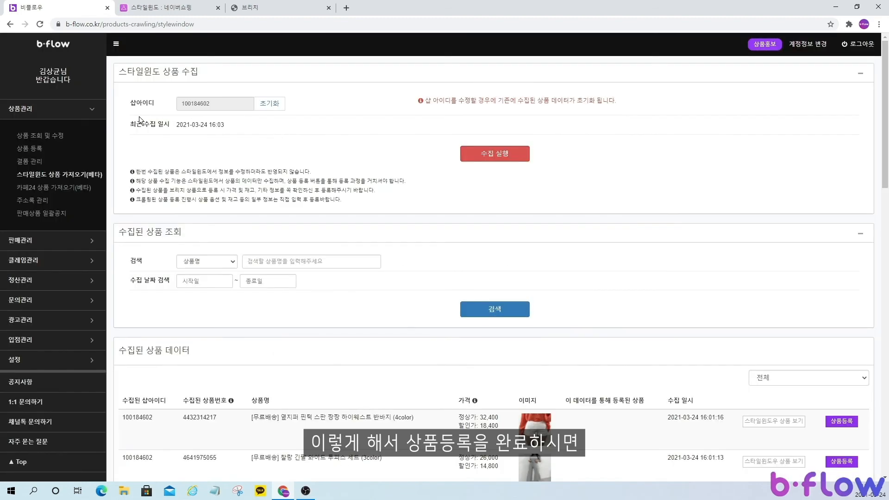
Open the 상품 조회 및 수정 page and search for the registered products without changing the search filters
click(56, 138)
scroll(428, 223, down, 3)
click(428, 223)
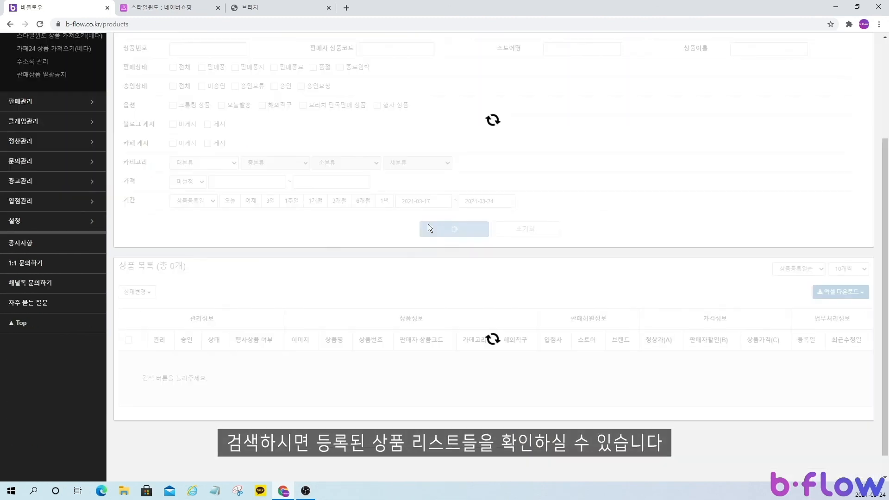
scroll(287, 258, down, 3)
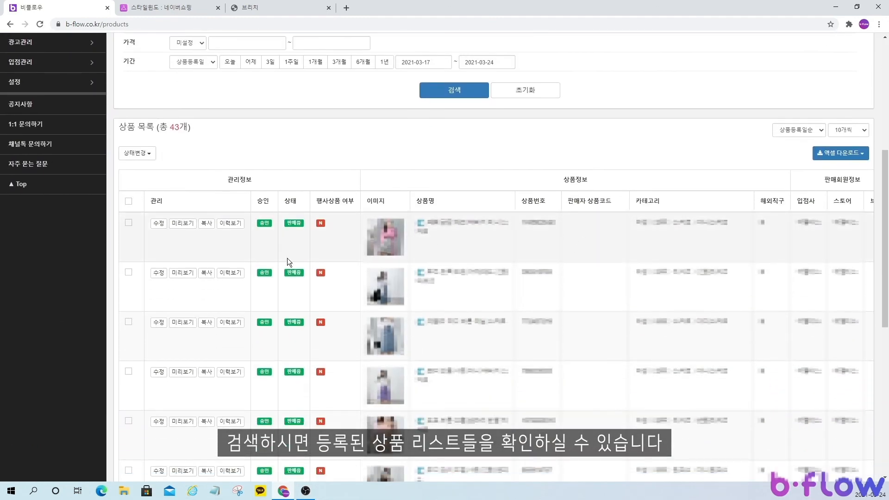
scroll(287, 257, down, 1)
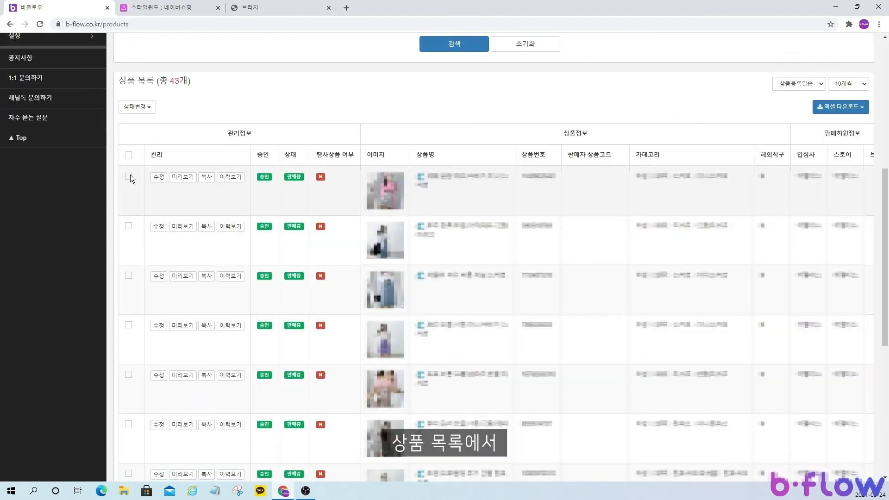
Mark the first listed product, view the 상태변경 choices 판매중 and 판매중지, and clear the mark again
click(137, 107)
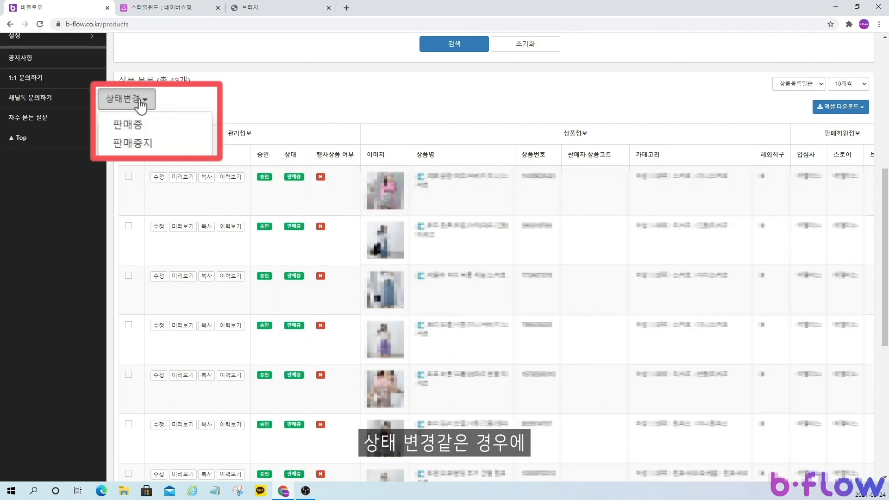
click(137, 107)
click(129, 176)
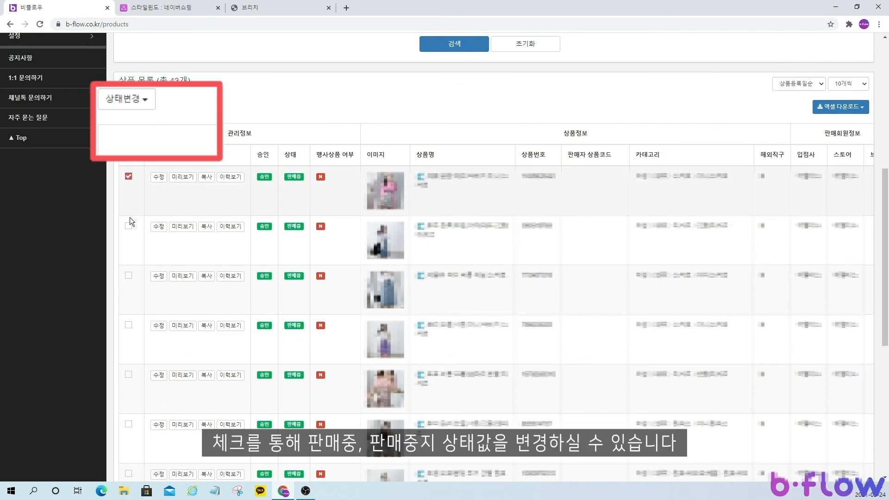
click(126, 99)
click(168, 145)
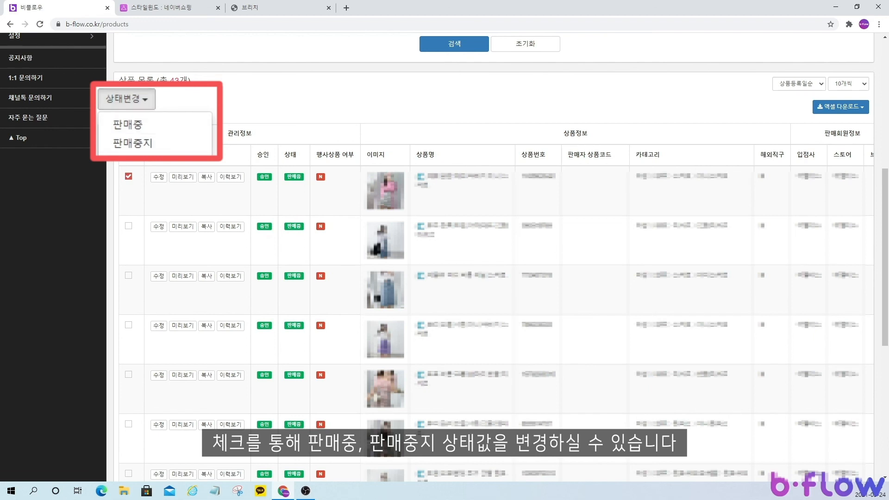
click(129, 177)
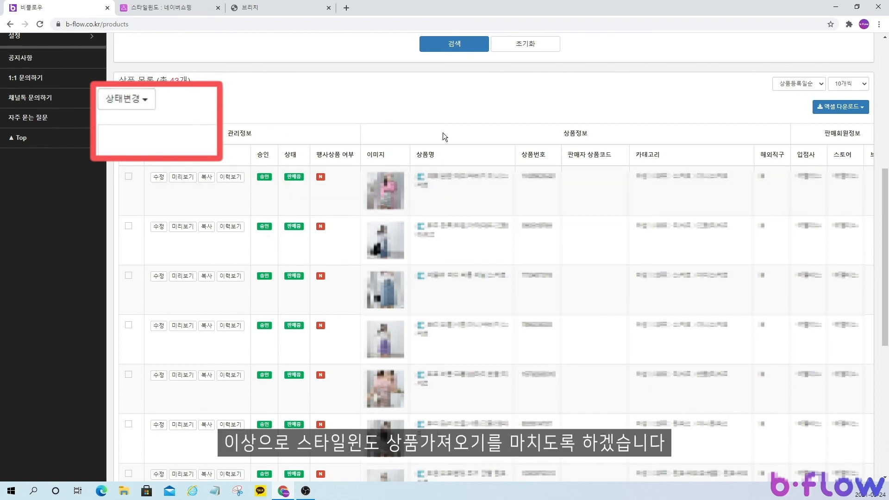
scroll(694, 170, up, 3)
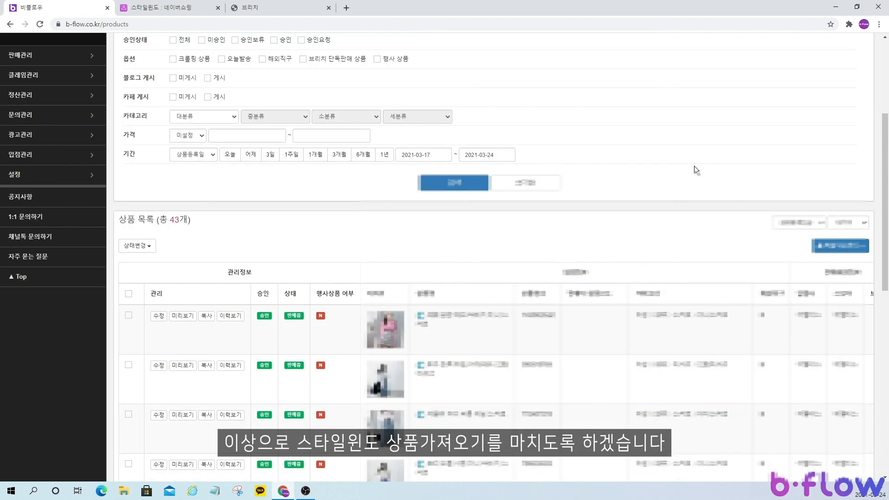